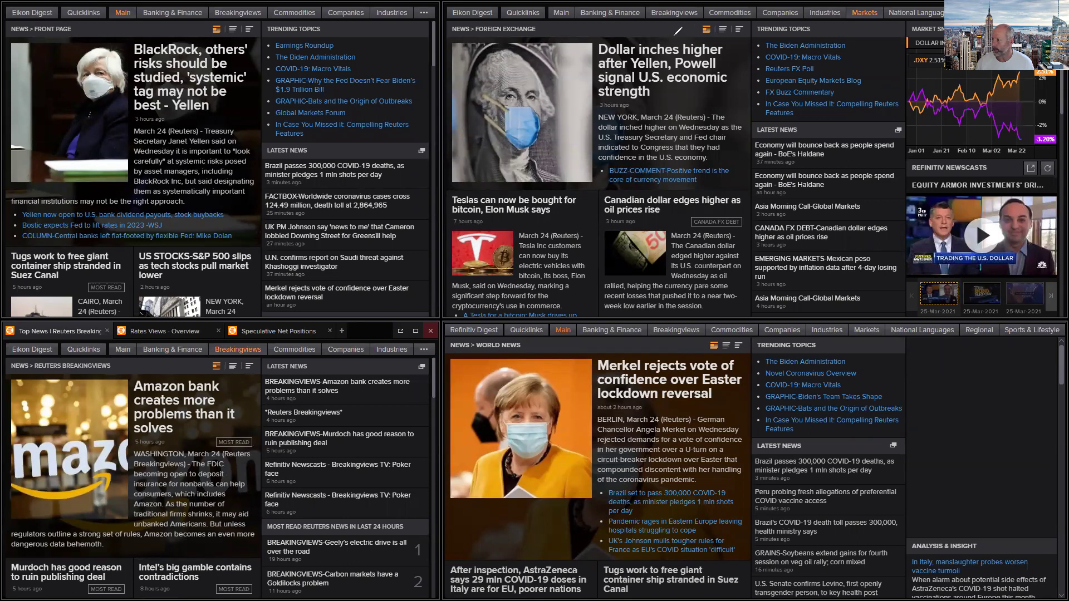
Mark points of interest on the Foreign Exchange news page with the annotation pen.
drag(665, 24, 692, 35)
mouse_move(842, 48)
mouse_down()
mouse_move(779, 59)
mouse_move(800, 70)
mouse_up()
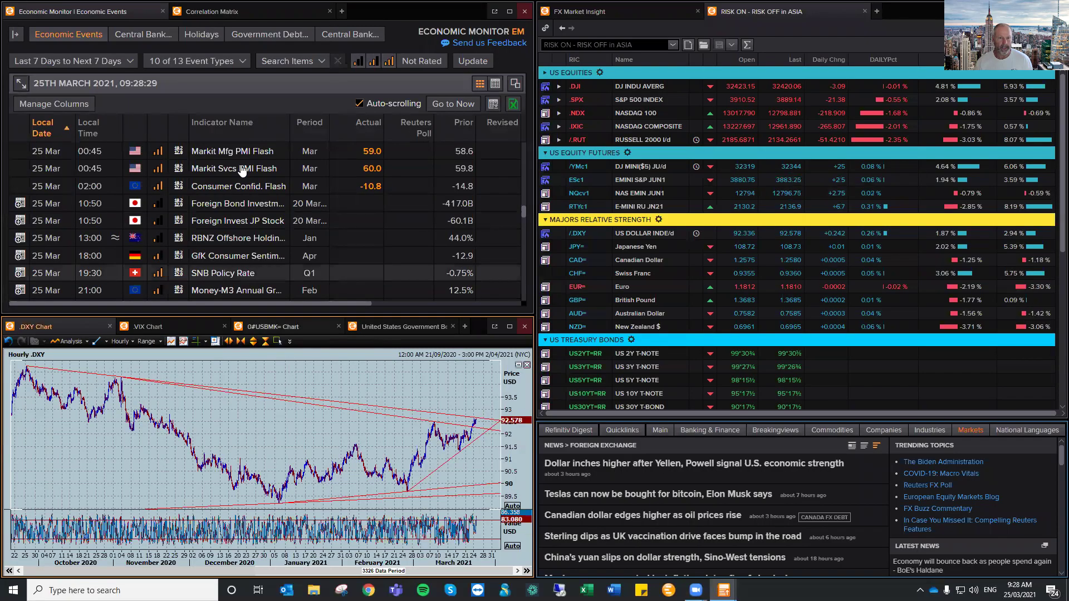
Underline the hourly setting of the .DXY chart and mark its March rise with the annotation pen, then clear the marks.
drag(105, 352, 145, 350)
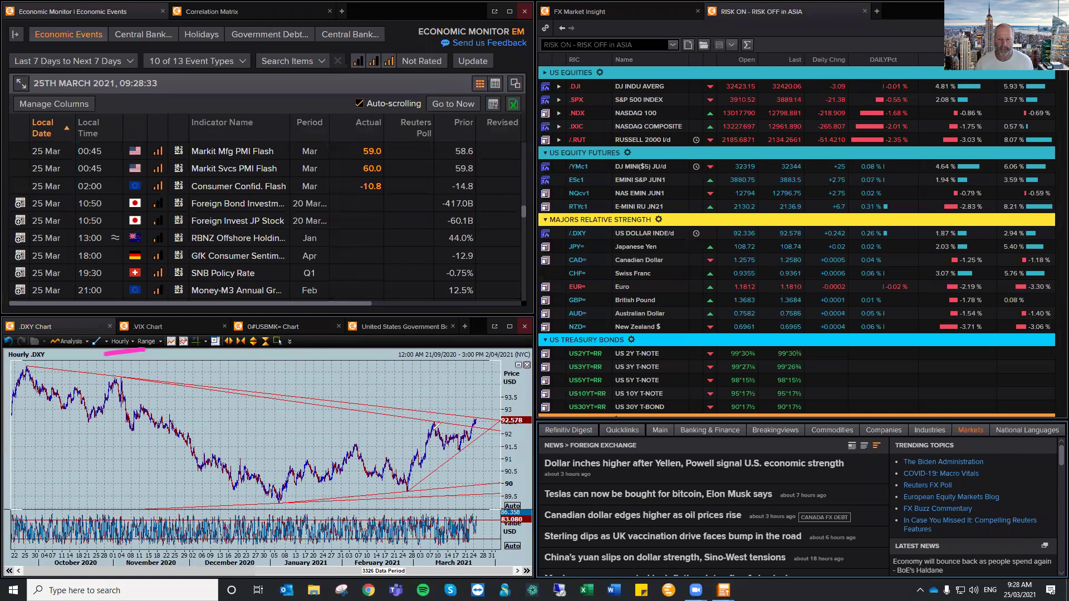
mouse_move(439, 443)
mouse_down()
mouse_move(477, 435)
mouse_move(475, 412)
mouse_up()
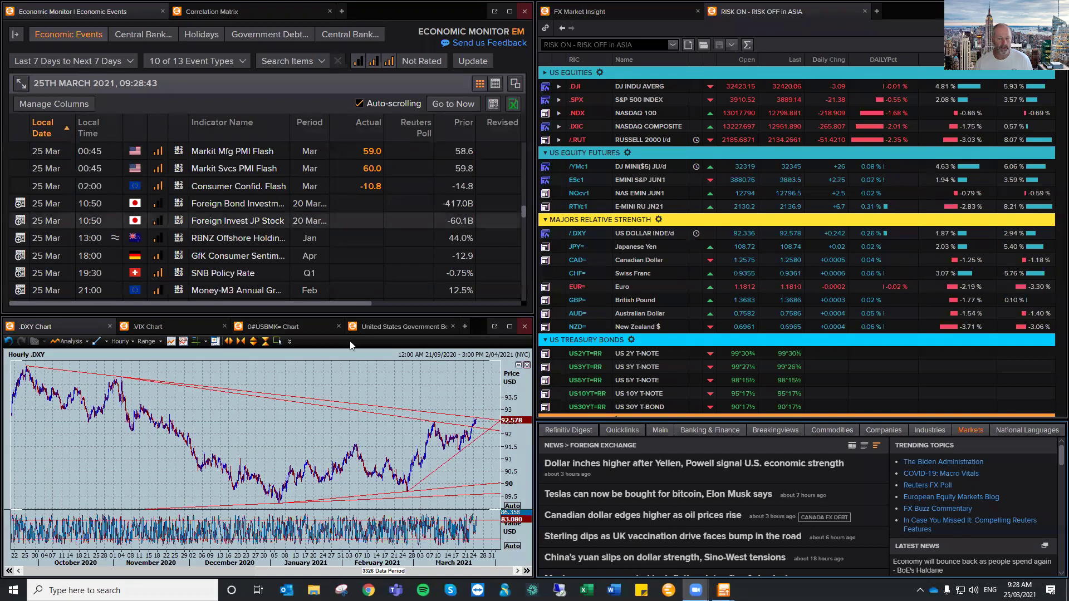
key(Escape)
Adjust the hourly .DXY chart to show the period from 11 March to 25 March 2021.
click(169, 343)
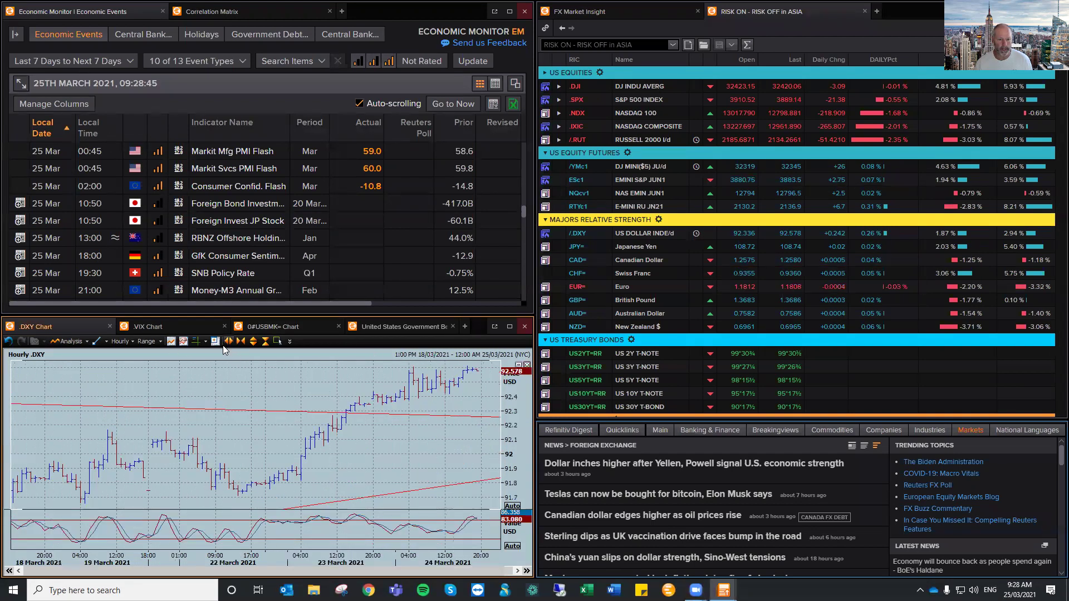
click(238, 343)
click(238, 343)
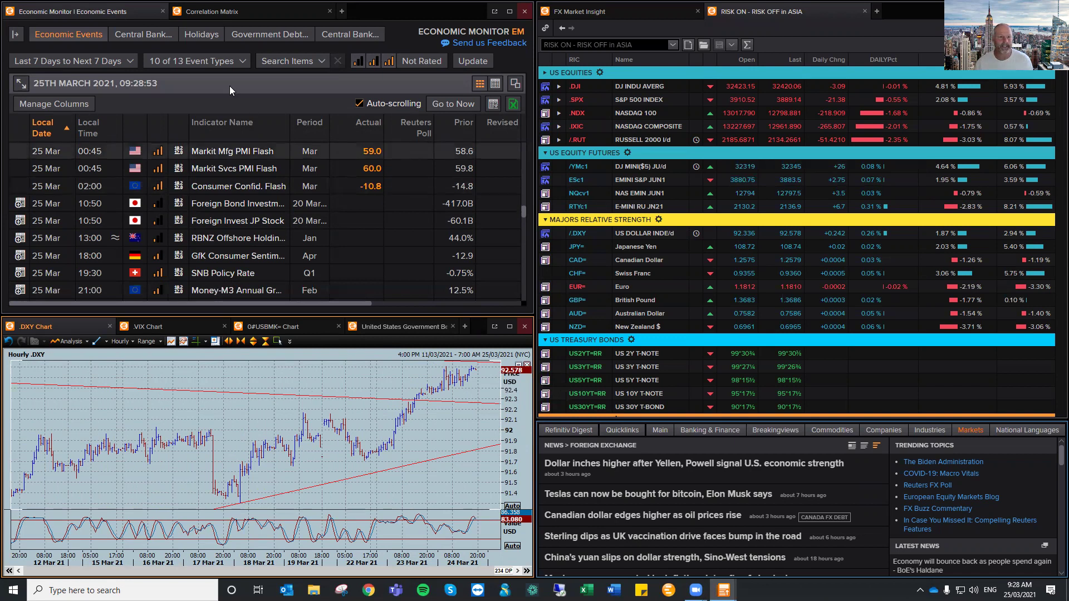
Circle the daily percentage changes of the US equities, add arrows there and across the majors' relative strength list, and clear the marks.
mouse_move(905, 72)
mouse_down()
mouse_move(891, 74)
mouse_move(921, 146)
mouse_move(868, 66)
mouse_up()
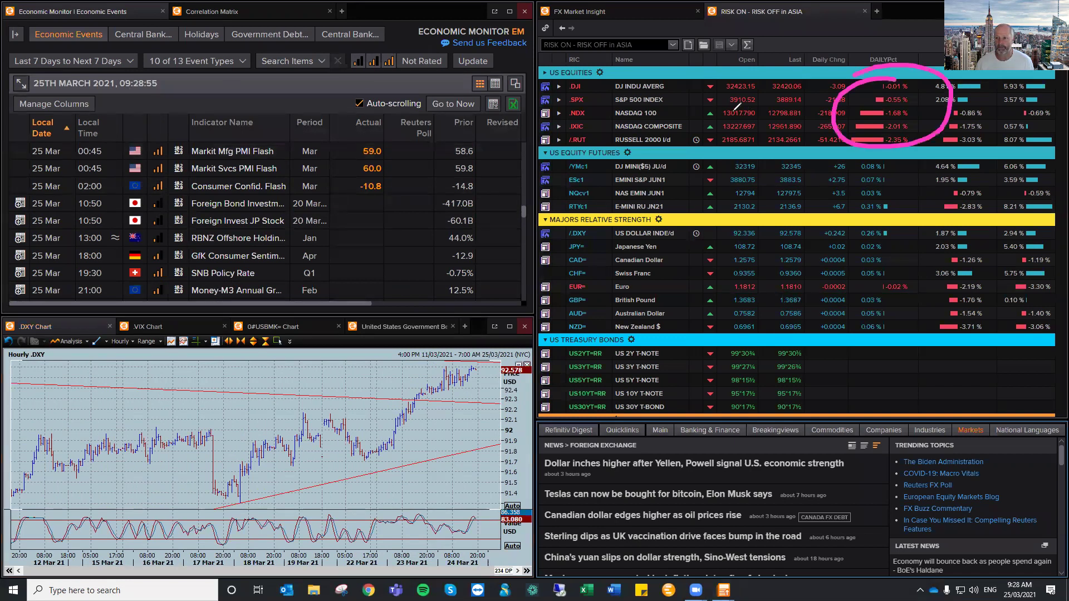
drag(702, 115, 810, 114)
drag(796, 104, 793, 121)
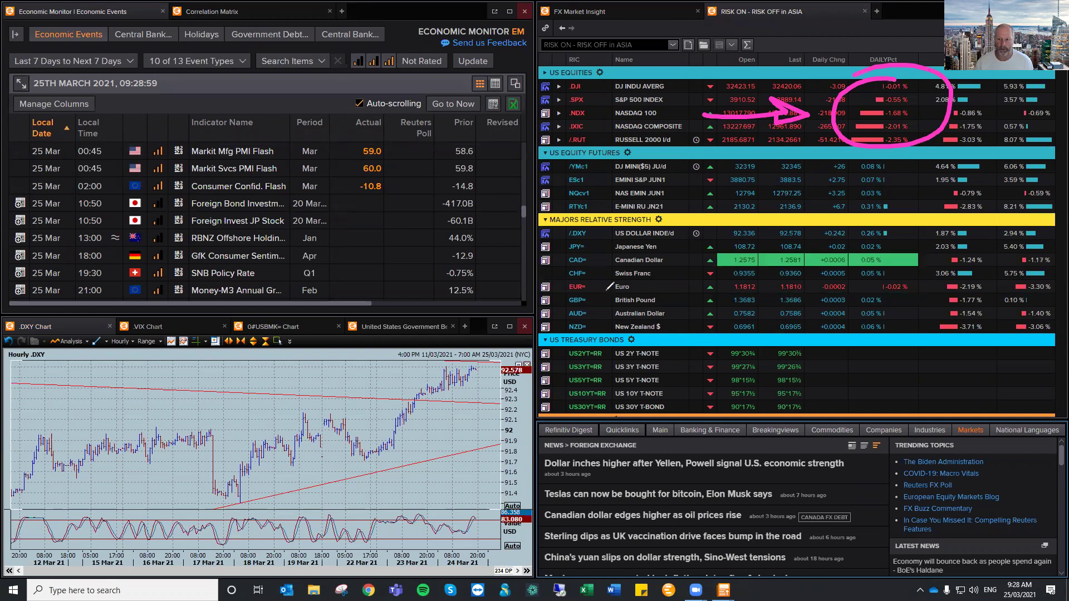
mouse_move(607, 285)
mouse_down()
mouse_move(601, 336)
mouse_move(609, 231)
mouse_move(613, 250)
mouse_up()
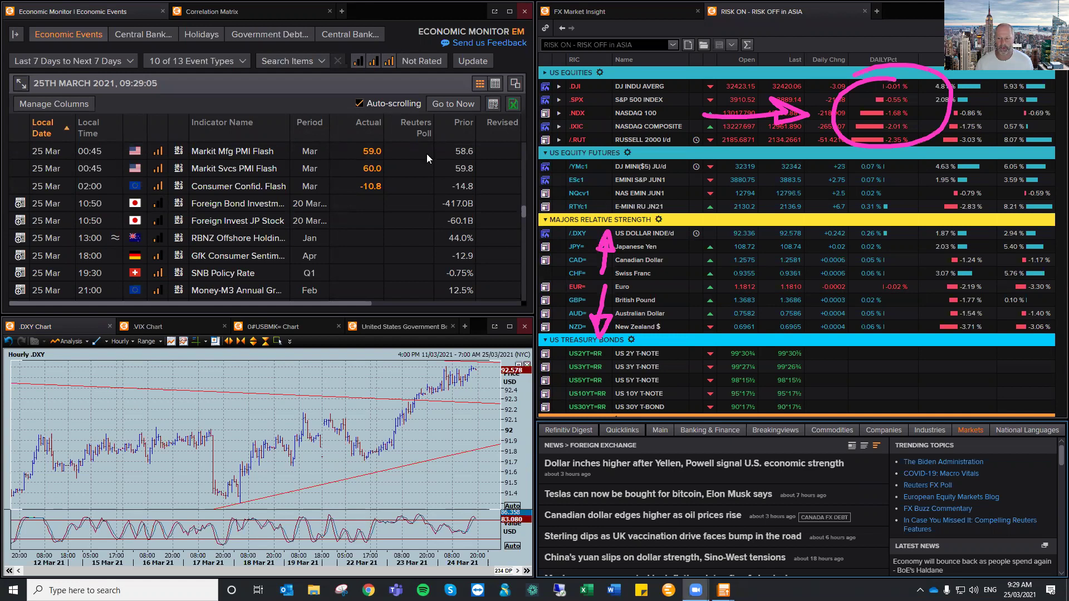
key(Escape)
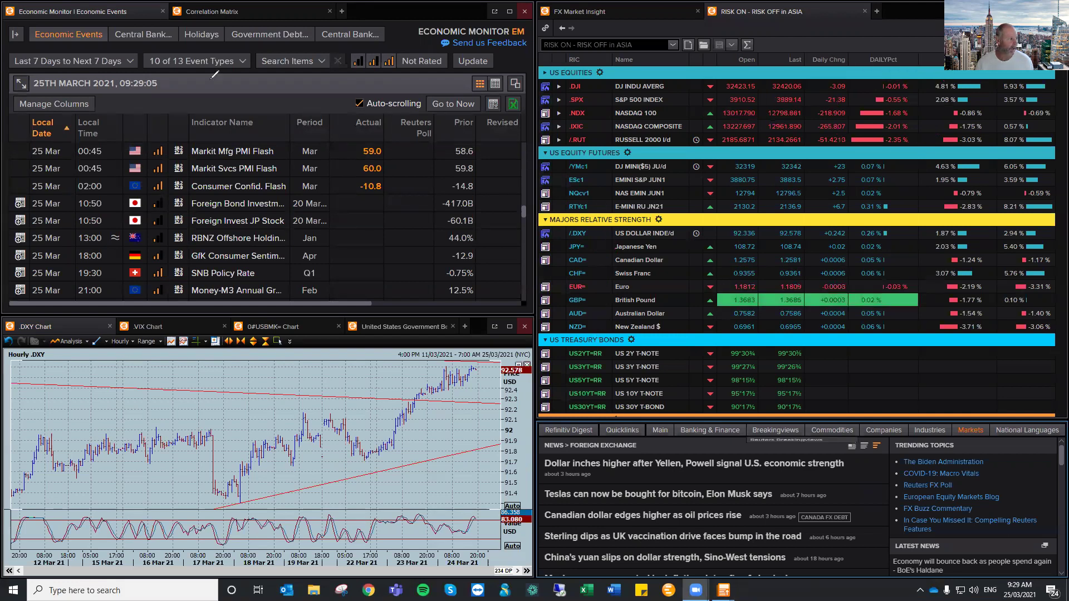
Circle the latest price action on the .DXY, CHF, EUR and GBP hourly charts with the annotation pen.
drag(223, 96, 214, 93)
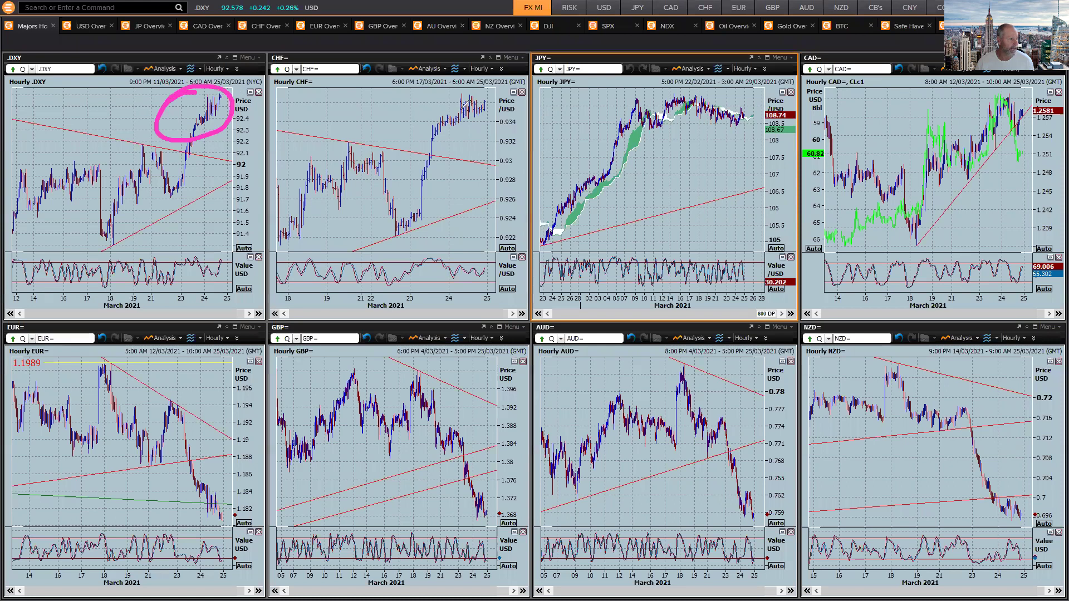
drag(466, 92, 447, 127)
drag(506, 94, 467, 90)
mouse_move(214, 480)
mouse_down()
mouse_move(167, 515)
mouse_move(238, 493)
mouse_up()
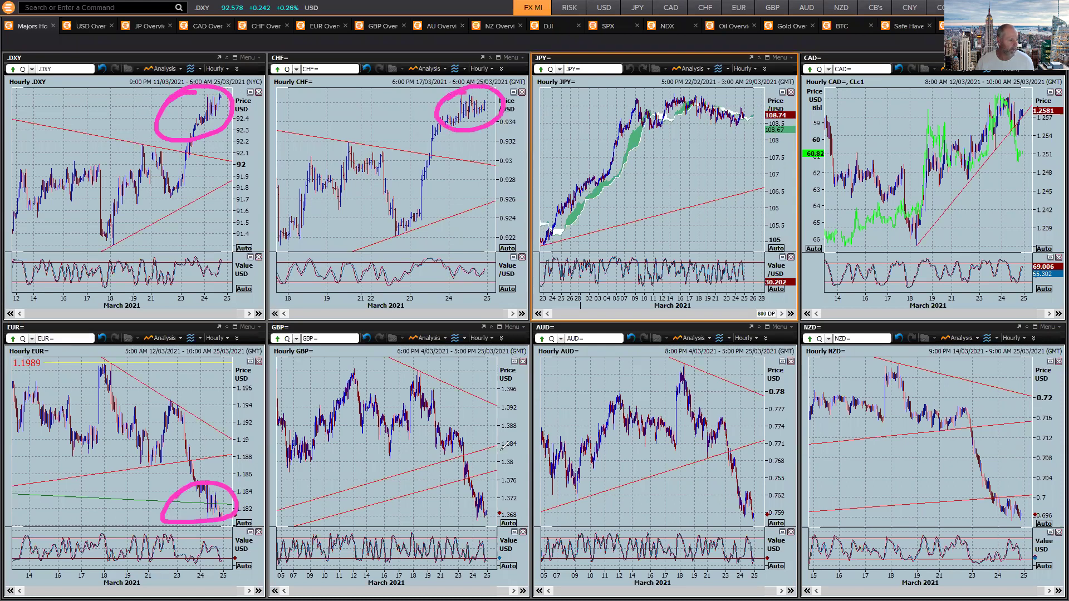
drag(484, 477, 504, 480)
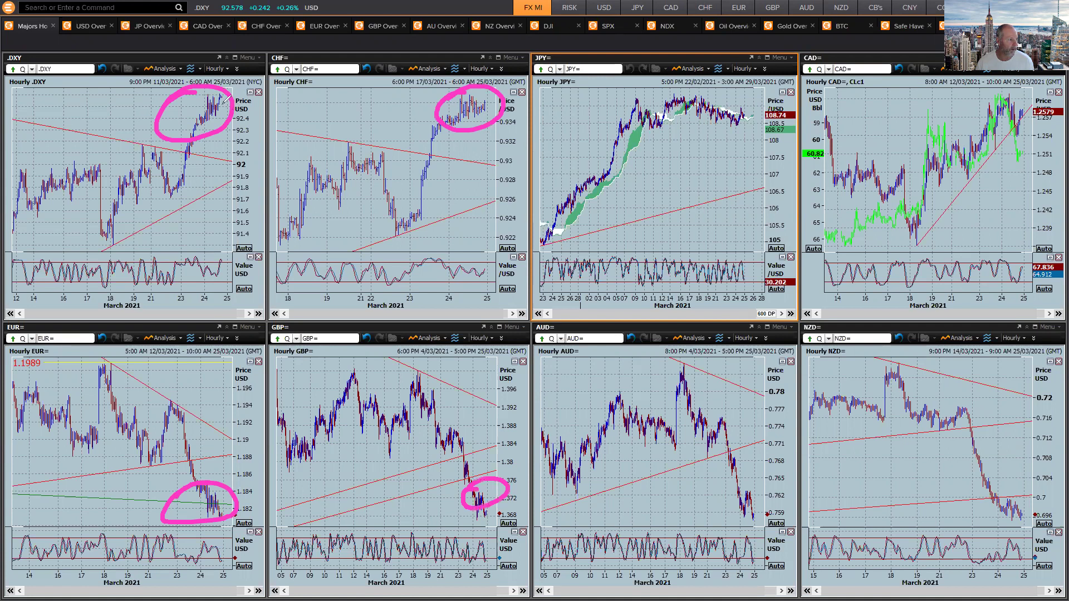
Draw a rising arrow on the .DXY chart and falling arrows on the EUR, GBP, AUD and NZD charts.
mouse_move(140, 200)
mouse_down()
mouse_move(192, 127)
mouse_move(209, 118)
mouse_move(204, 126)
mouse_up()
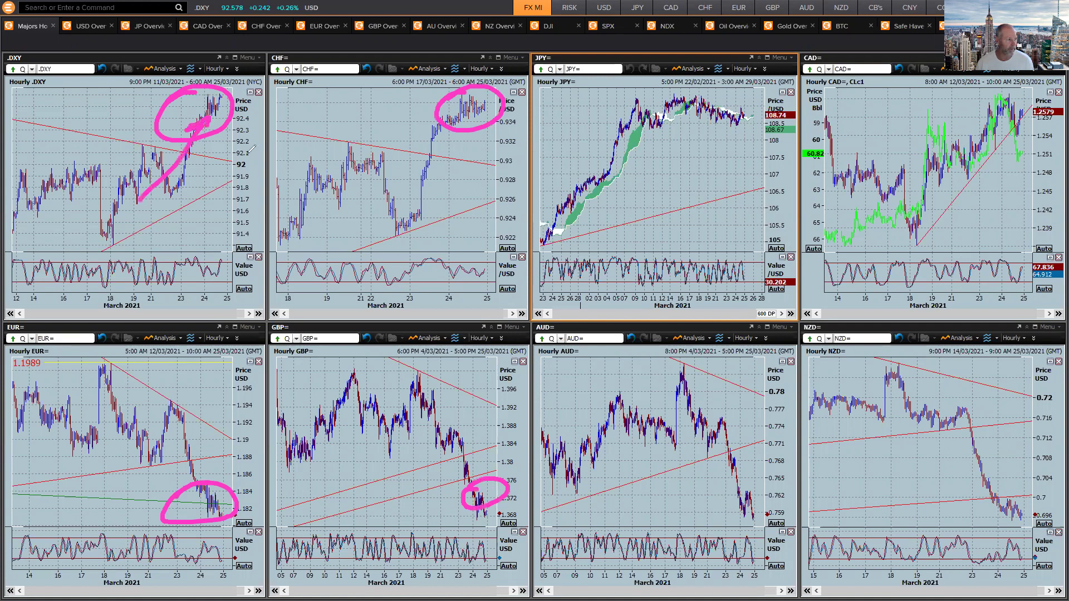
mouse_move(165, 415)
mouse_down()
mouse_move(196, 470)
mouse_move(179, 466)
mouse_move(197, 479)
mouse_up()
mouse_move(448, 422)
mouse_down()
mouse_move(471, 473)
mouse_move(497, 490)
mouse_up()
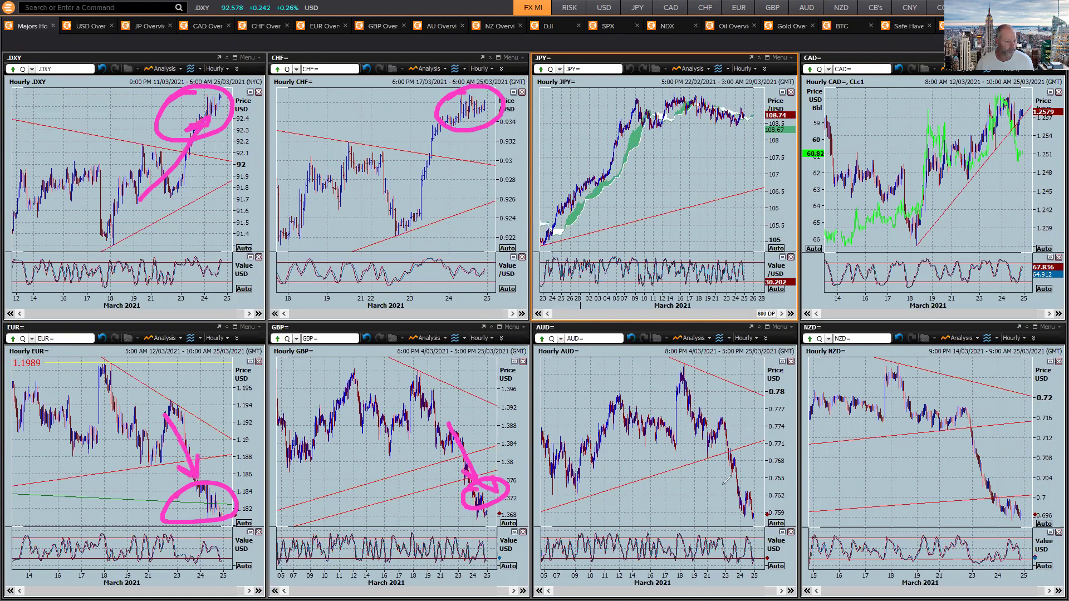
mouse_move(685, 436)
mouse_down()
mouse_move(722, 498)
mouse_move(724, 475)
mouse_up()
drag(940, 426, 981, 488)
drag(967, 478, 981, 488)
Circle the latest prices on the CAD chart, add a rising arrow beside them, and erase all annotations.
drag(1004, 94, 1026, 104)
drag(939, 162, 983, 128)
drag(980, 146, 983, 128)
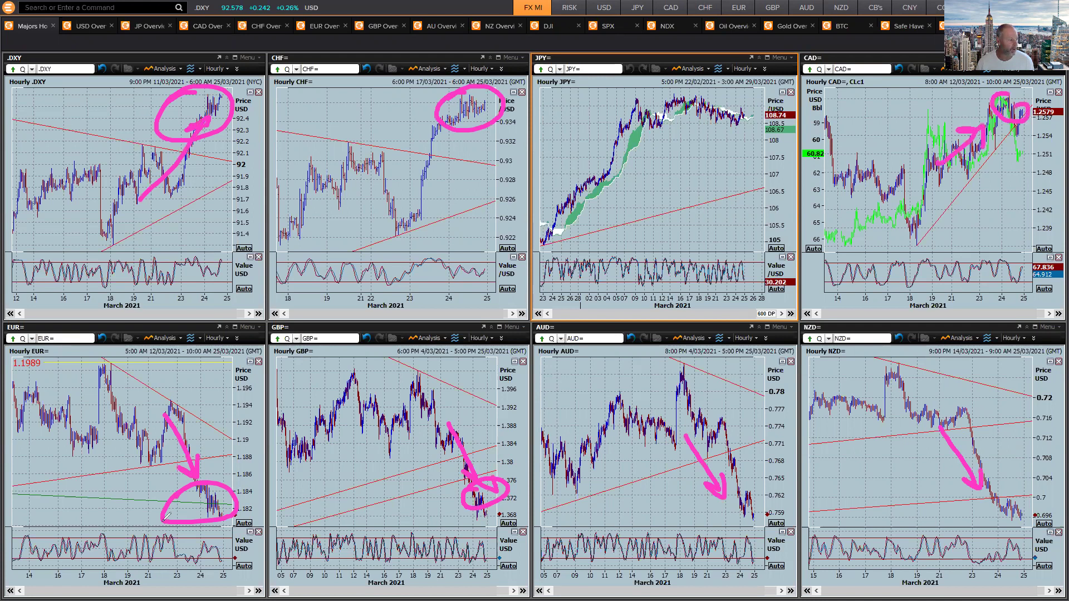
key(e)
Circle the latest EUR low around the green trendline and point two arrows at it.
mouse_move(222, 486)
mouse_down()
mouse_move(187, 504)
mouse_move(226, 484)
mouse_move(204, 484)
mouse_up()
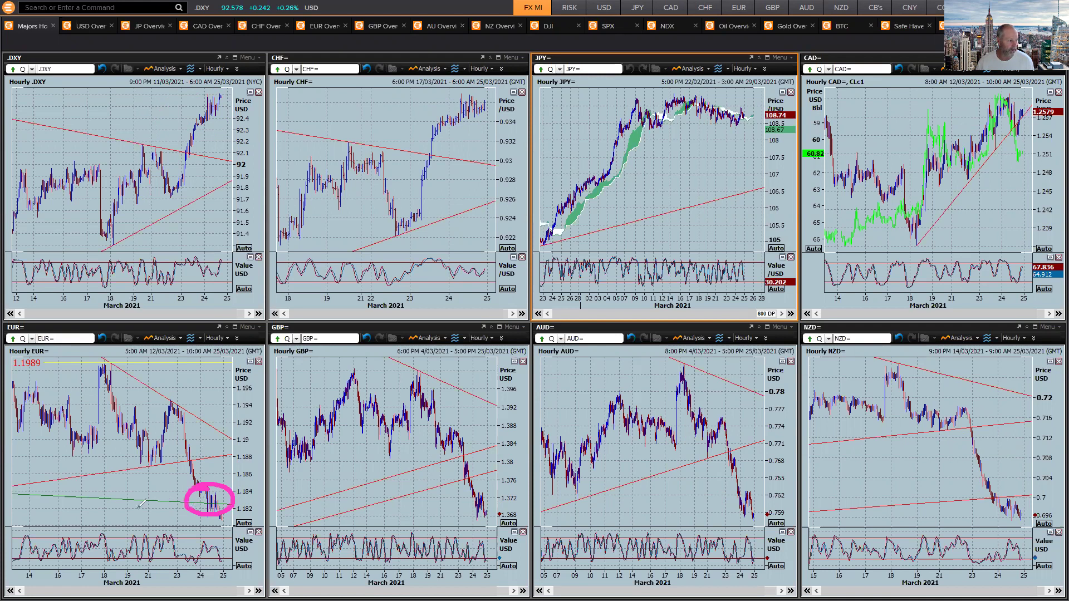
drag(133, 507, 180, 508)
drag(160, 405, 194, 470)
drag(182, 461, 194, 471)
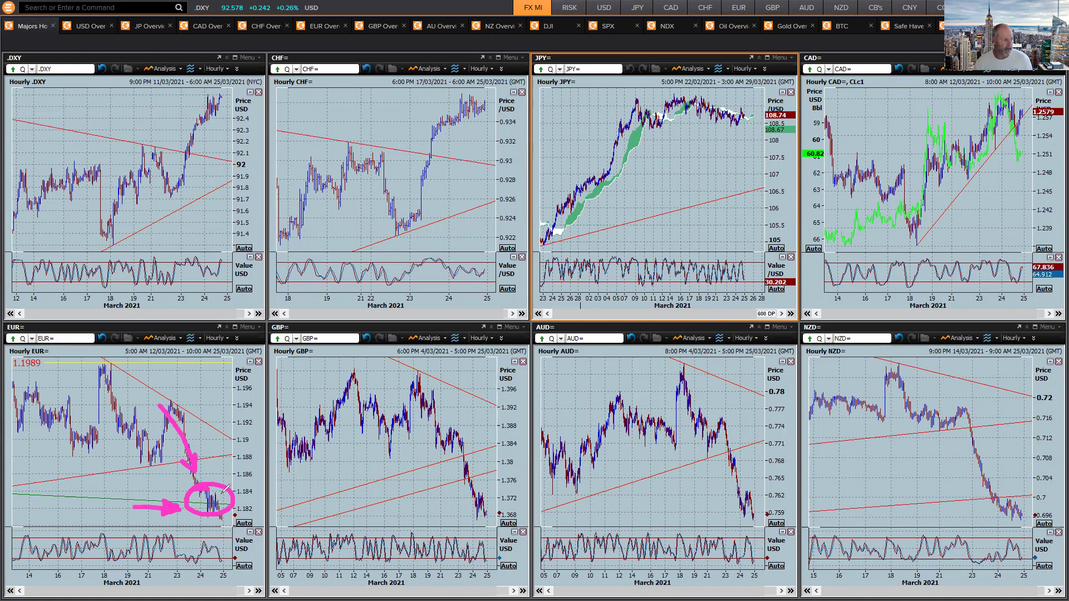
Circle the recent lows on the GBP, AUD and NZD charts and the recent highs on .DXY and CHF.
mouse_move(493, 488)
mouse_down()
mouse_move(459, 508)
mouse_move(476, 482)
mouse_up()
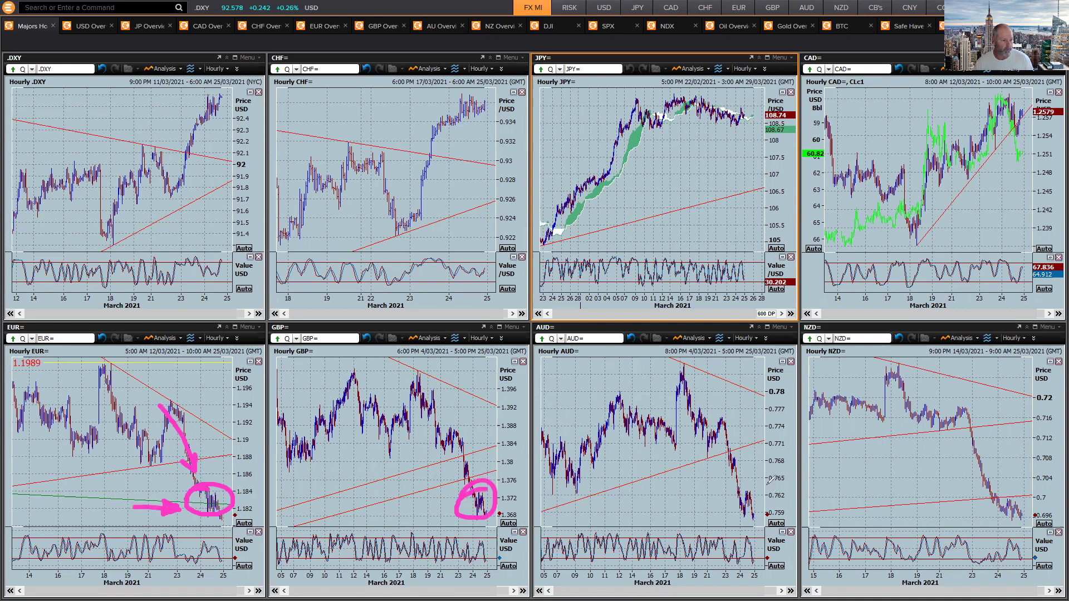
mouse_move(771, 480)
mouse_down()
mouse_move(718, 511)
mouse_move(771, 489)
mouse_up()
drag(1001, 515, 1018, 500)
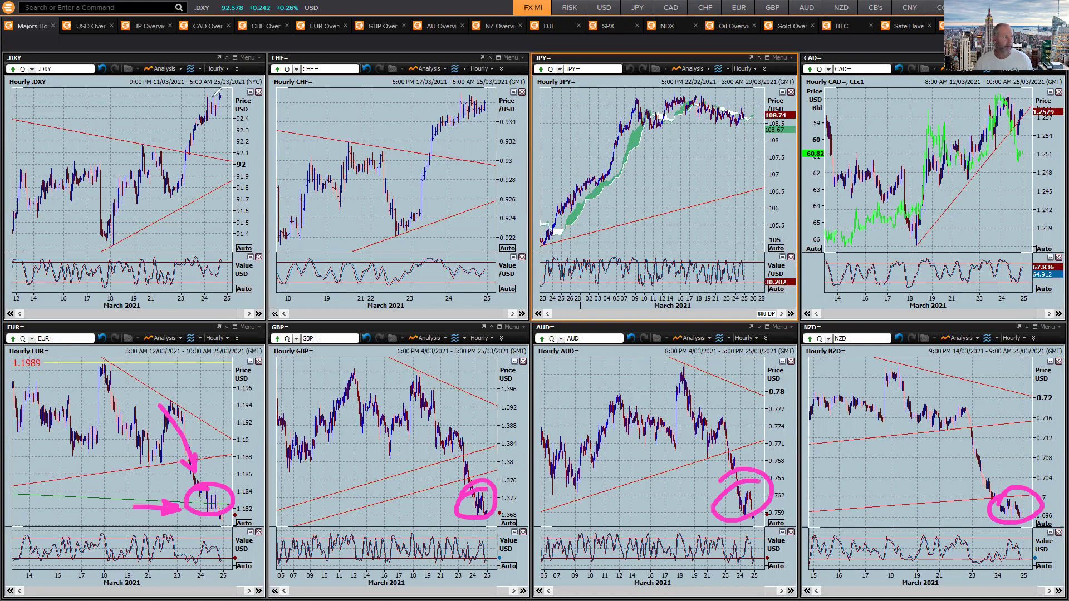
drag(218, 94, 195, 106)
mouse_move(480, 94)
mouse_down()
mouse_move(485, 120)
mouse_move(490, 96)
mouse_up()
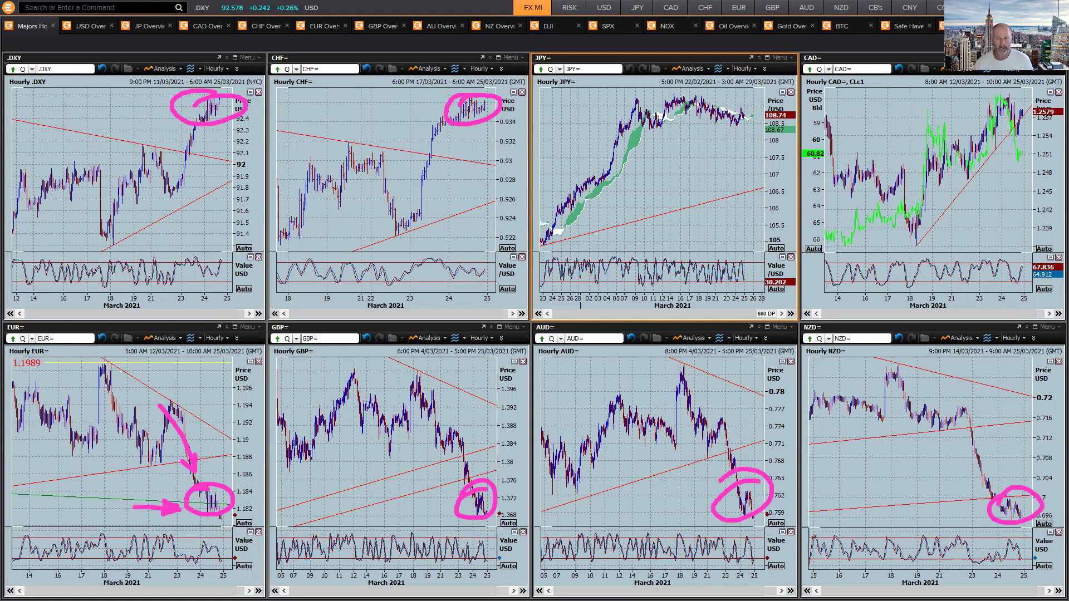
Mark the US GDP and PCE price releases in the economic calendar and the .DXY rise with the pen, then erase the marks.
key(alt+Tab)
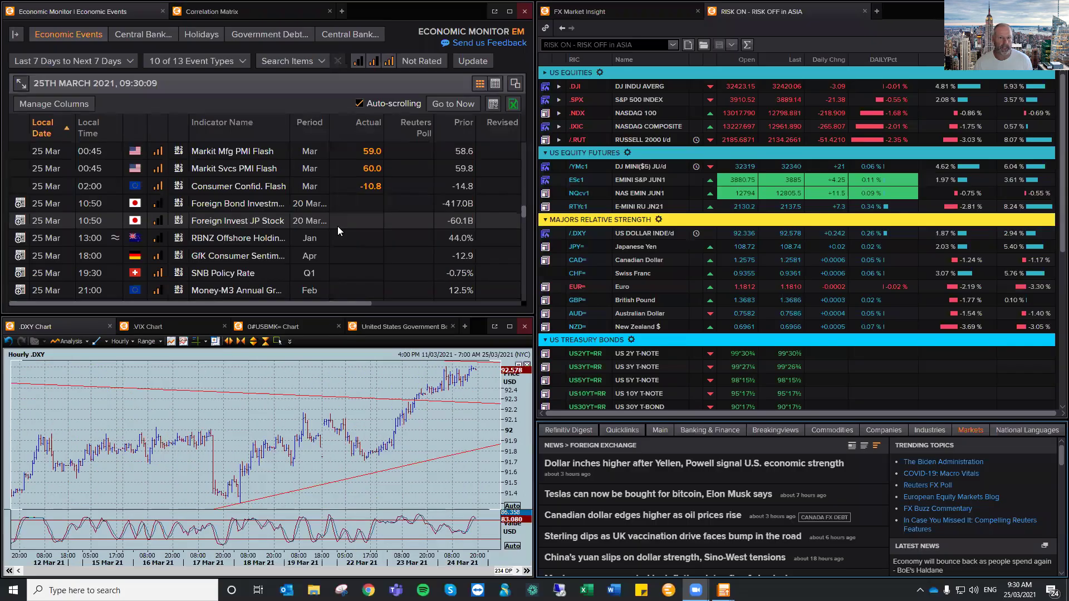
scroll(310, 201, down, 4)
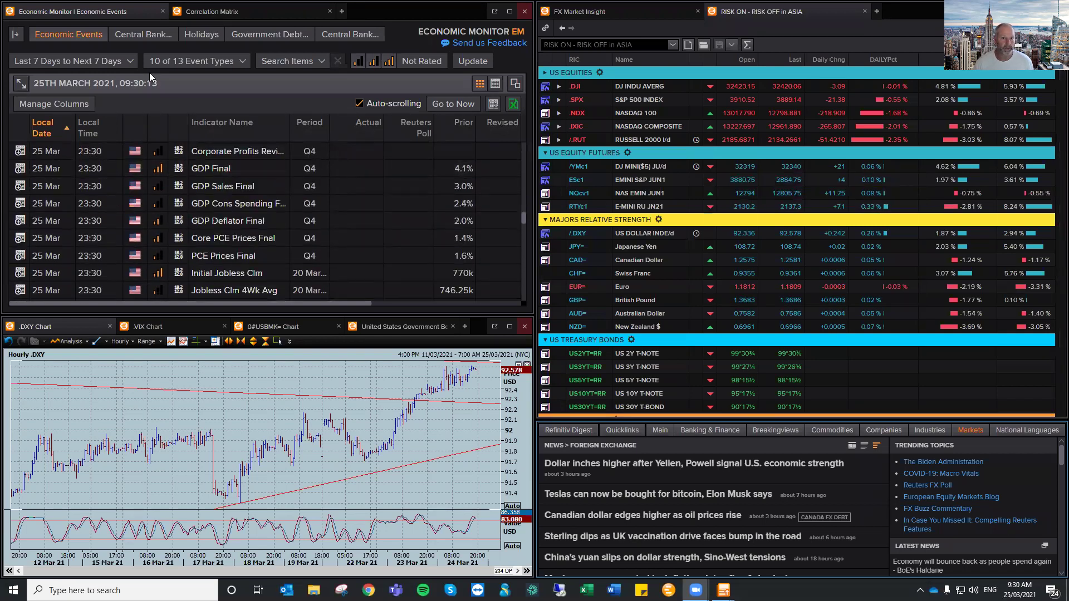
mouse_move(205, 143)
mouse_down()
mouse_move(146, 189)
mouse_move(173, 150)
mouse_up()
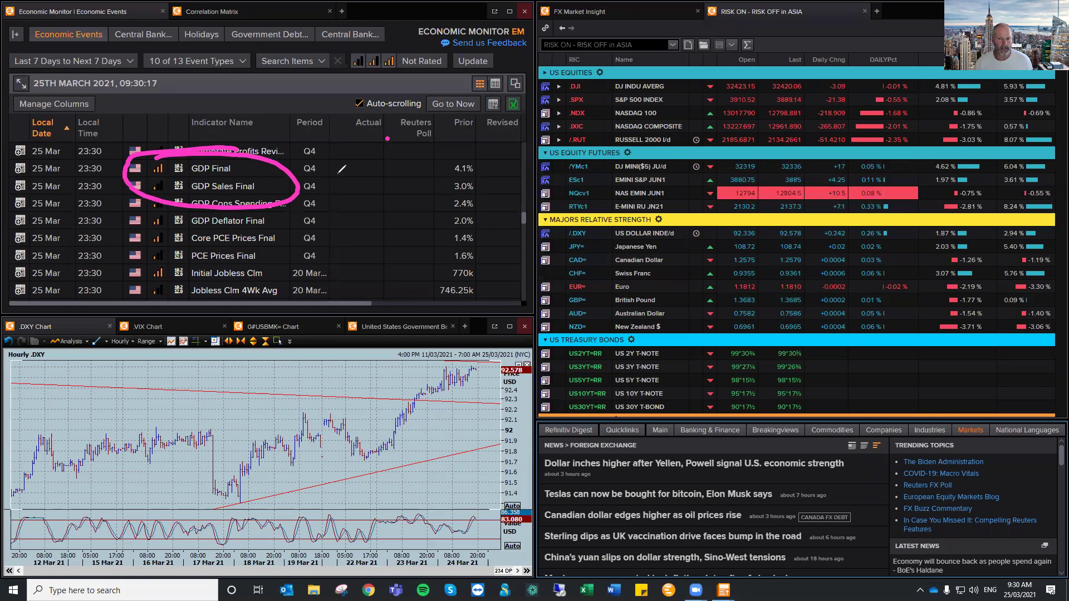
mouse_move(388, 140)
mouse_down()
mouse_move(333, 174)
mouse_move(350, 182)
mouse_up()
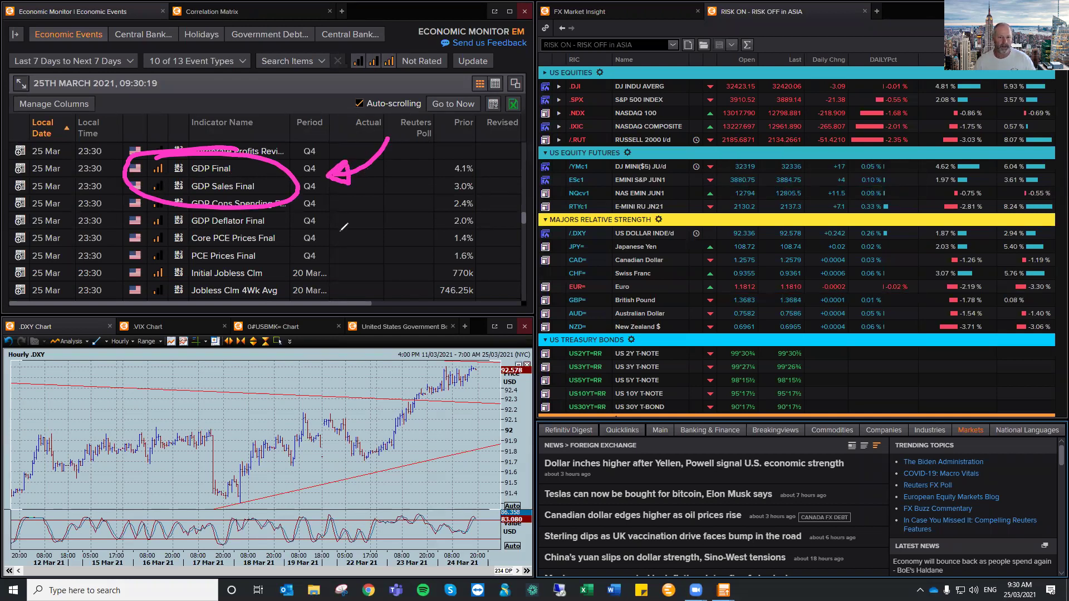
mouse_move(356, 222)
mouse_down()
mouse_move(322, 235)
mouse_move(337, 243)
mouse_up()
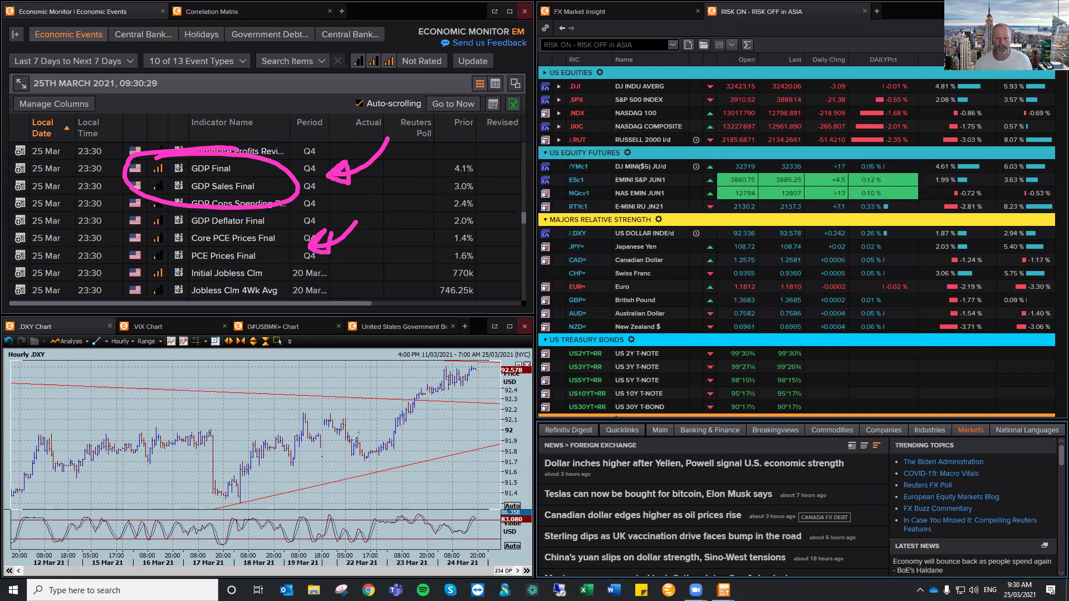
mouse_move(350, 444)
mouse_down()
mouse_move(429, 385)
mouse_move(419, 385)
mouse_up()
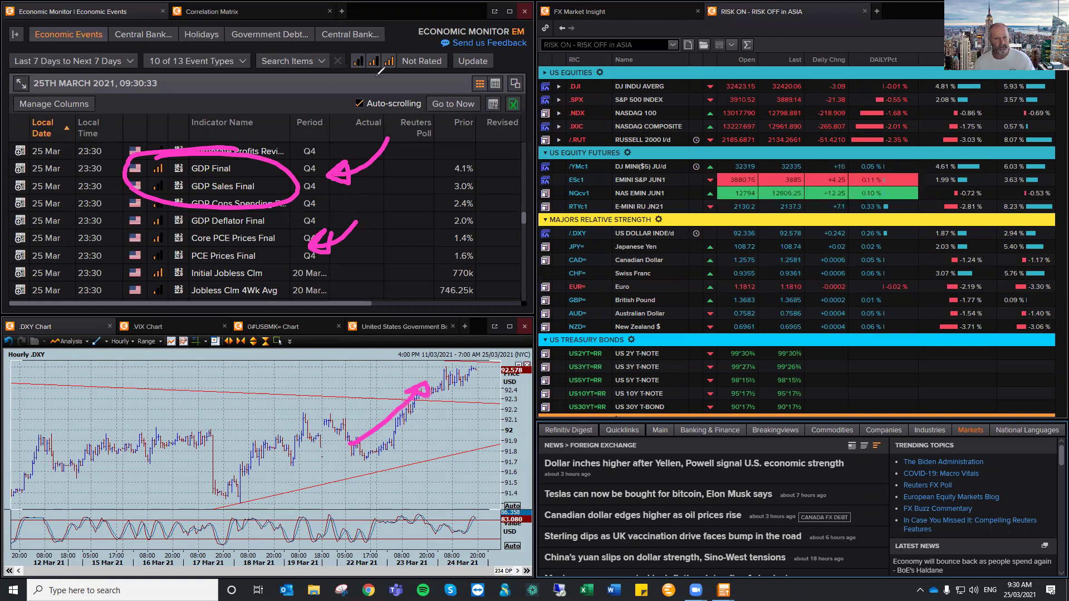
key(e)
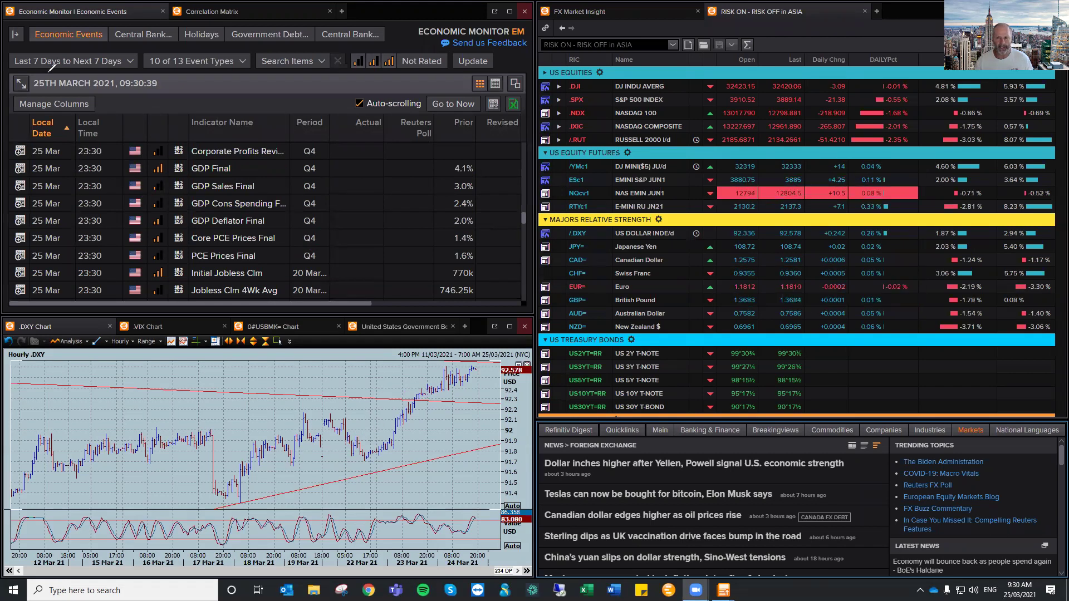
Return the economic calendar to the earlier 25 March releases, starting with the 00:45 Markit PMI figures.
scroll(362, 214, up, 4)
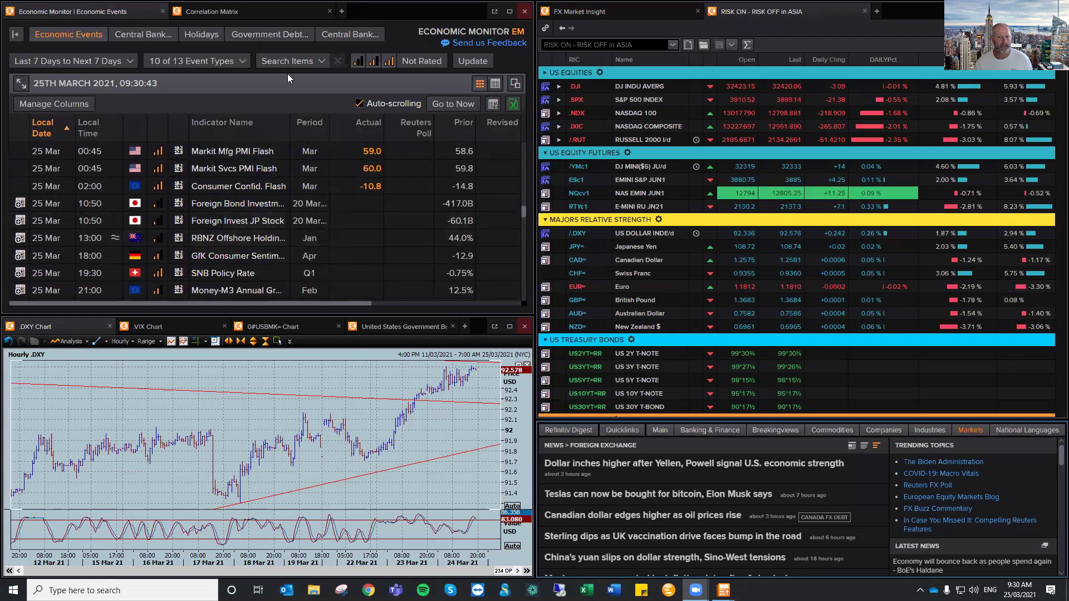
click(464, 217)
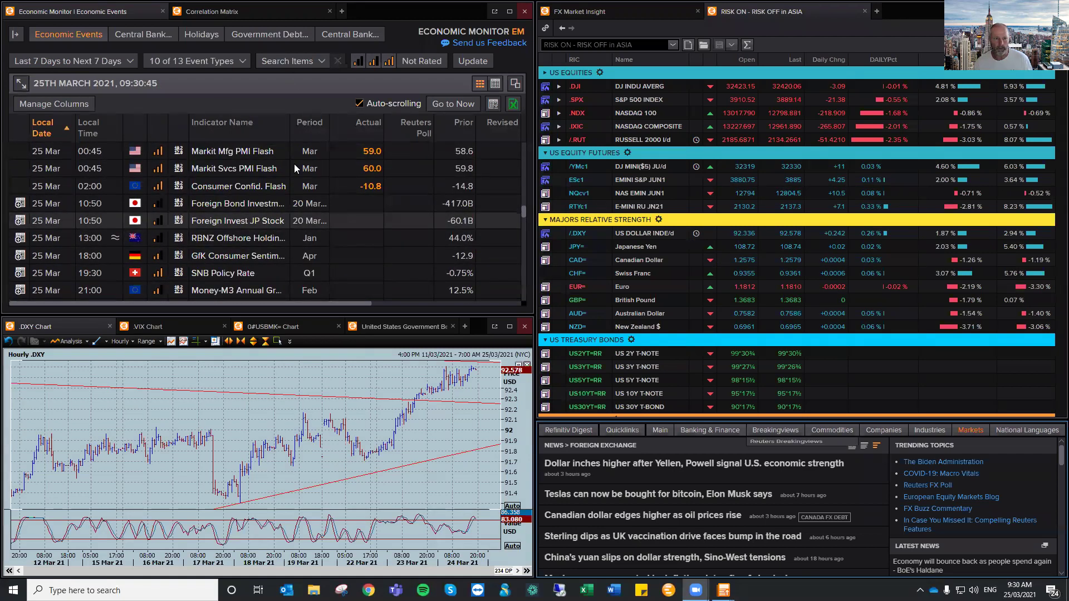
Mark a cross above the latest prices on the EUR, GBP, AUD and NZD hourly charts.
key(alt+Tab)
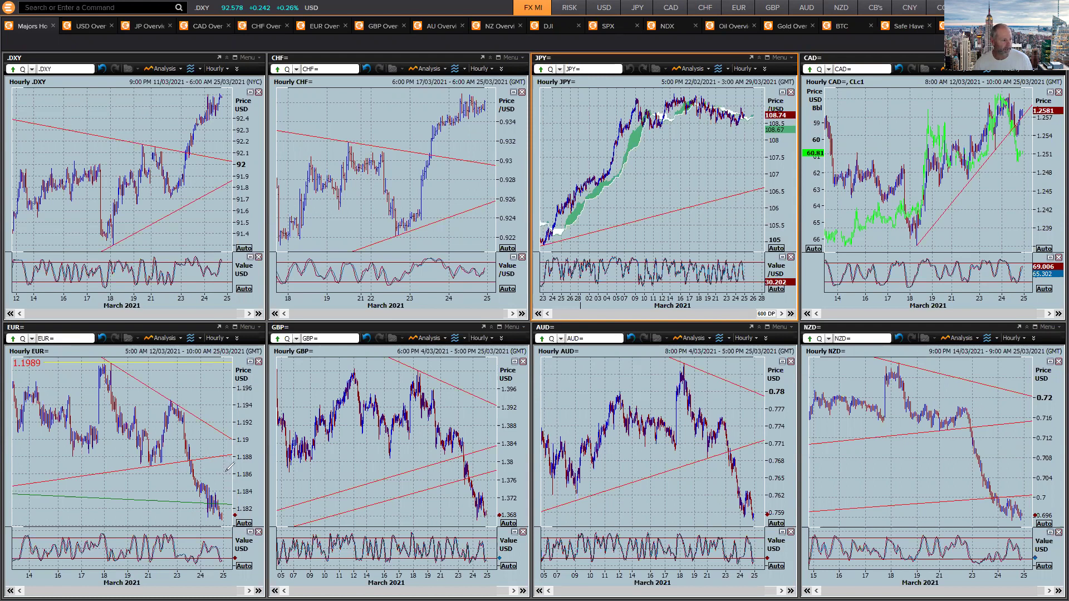
mouse_move(216, 464)
mouse_down()
mouse_move(228, 476)
mouse_move(216, 476)
mouse_up()
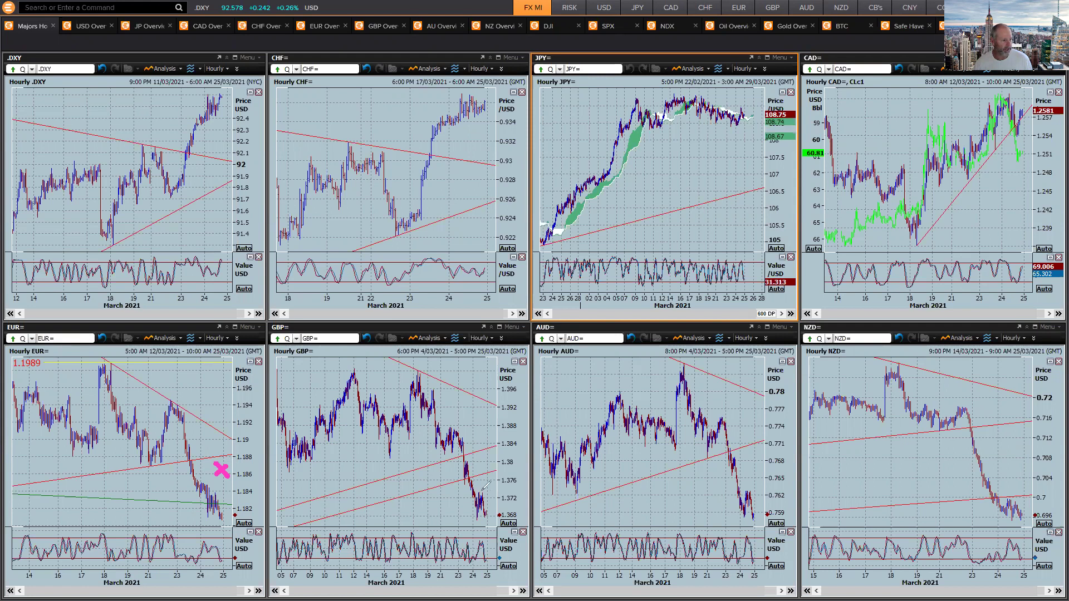
mouse_move(478, 482)
mouse_down()
mouse_move(492, 495)
mouse_move(478, 496)
mouse_up()
drag(746, 454, 759, 466)
drag(758, 453, 746, 466)
mouse_move(1010, 479)
mouse_down()
mouse_move(1026, 494)
mouse_move(1008, 494)
mouse_up()
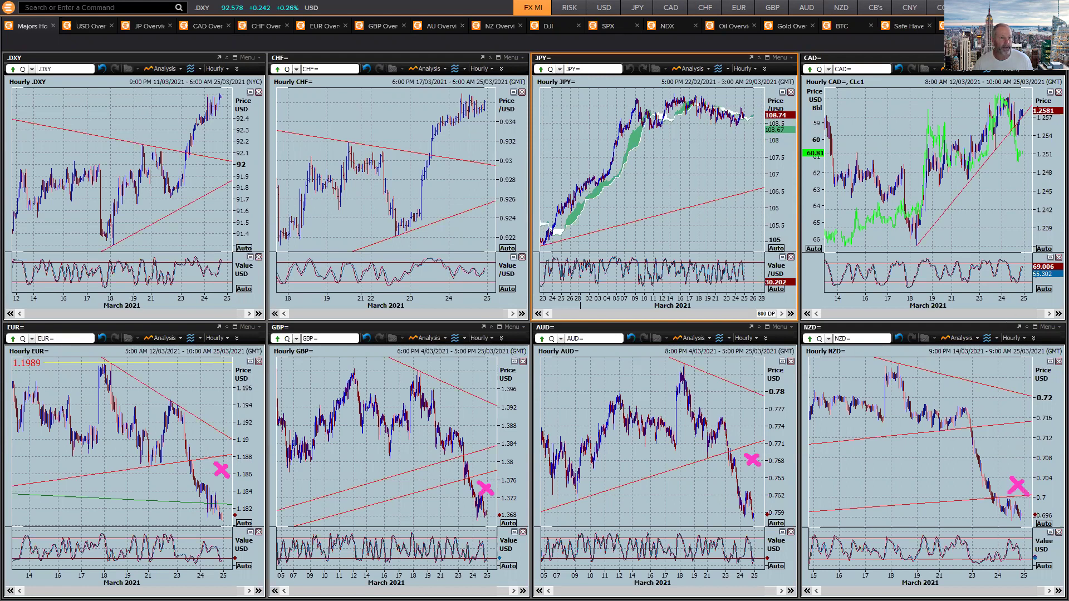
Draw a descending Ray on the hourly NZD chart from the 18 March peak through the lower high before the sell-off.
click(998, 339)
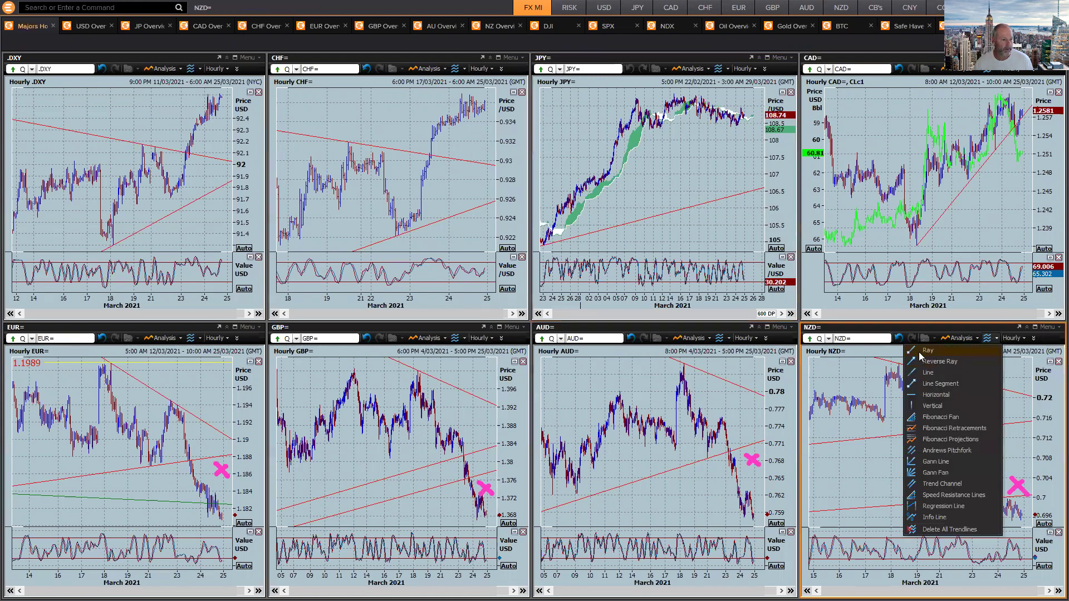
click(919, 352)
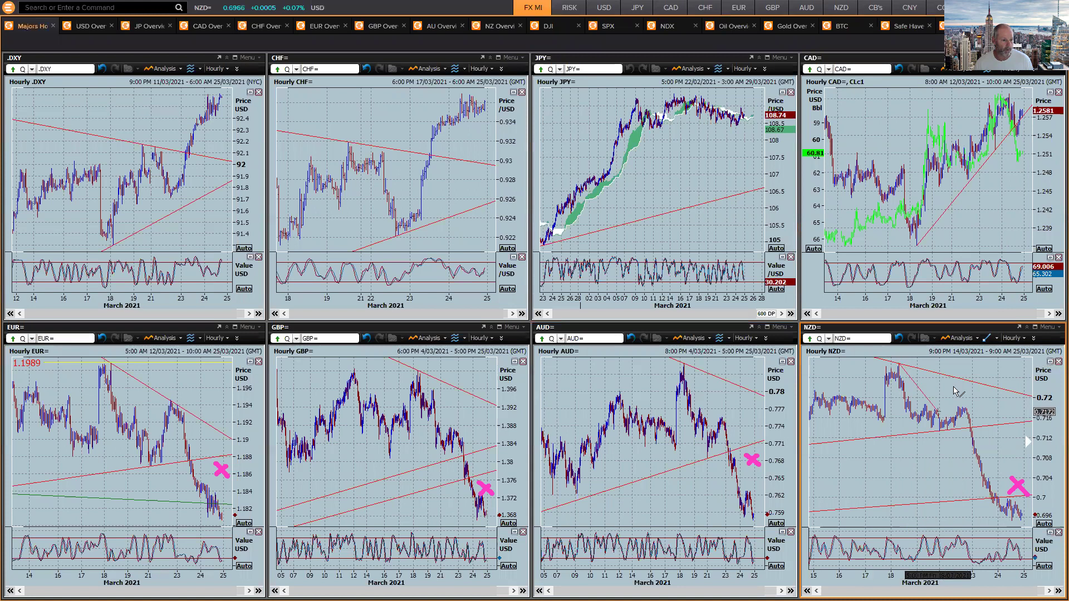
click(968, 409)
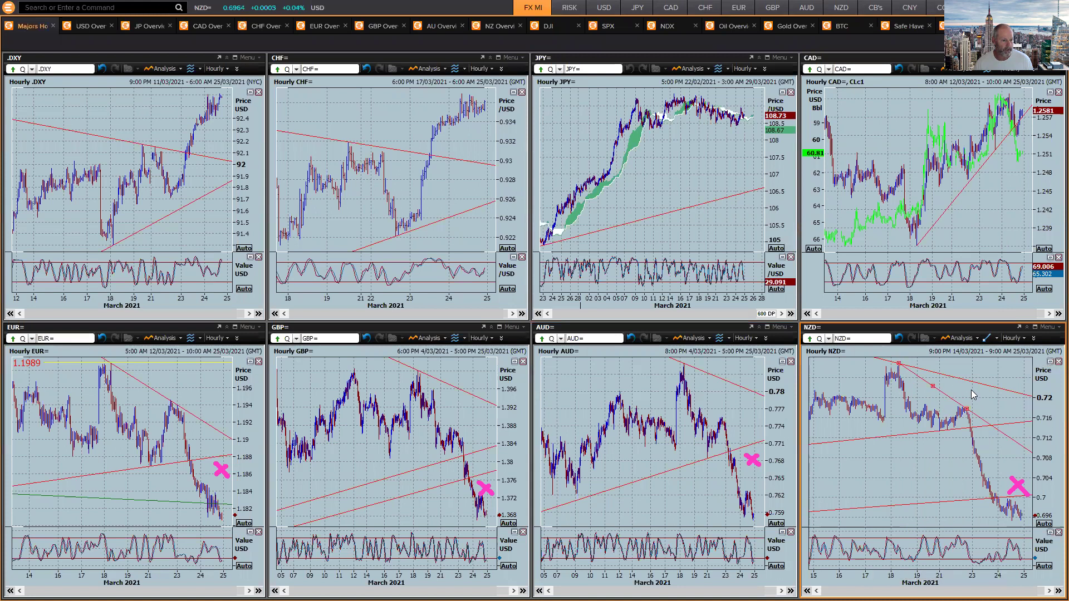
Draw a descending Ray on the hourly AUD chart from the 18 March peak through the lower high before the sell-off.
click(728, 338)
click(746, 361)
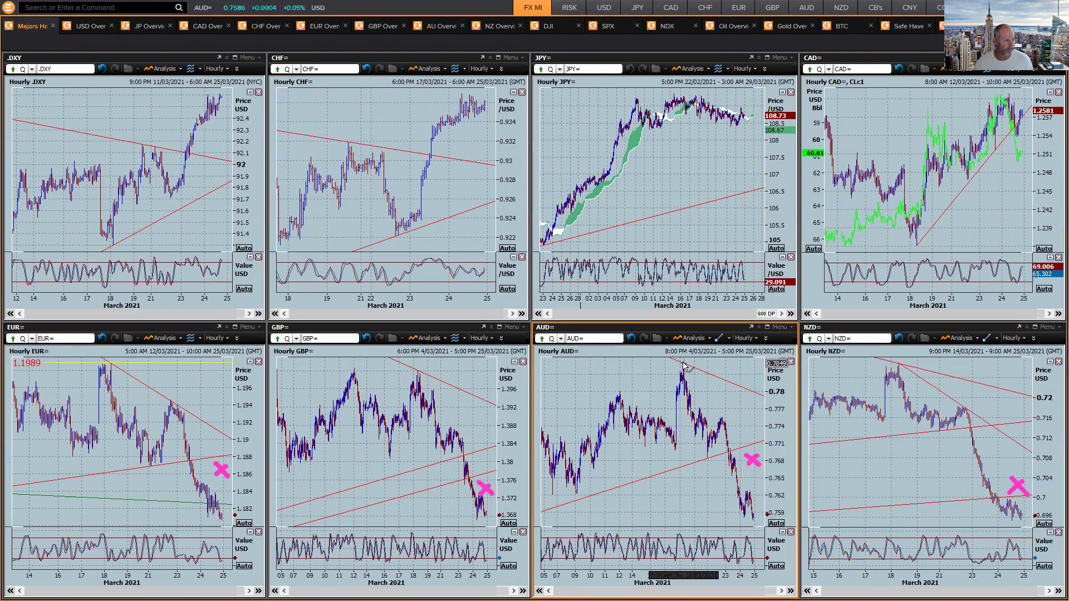
click(684, 365)
click(722, 422)
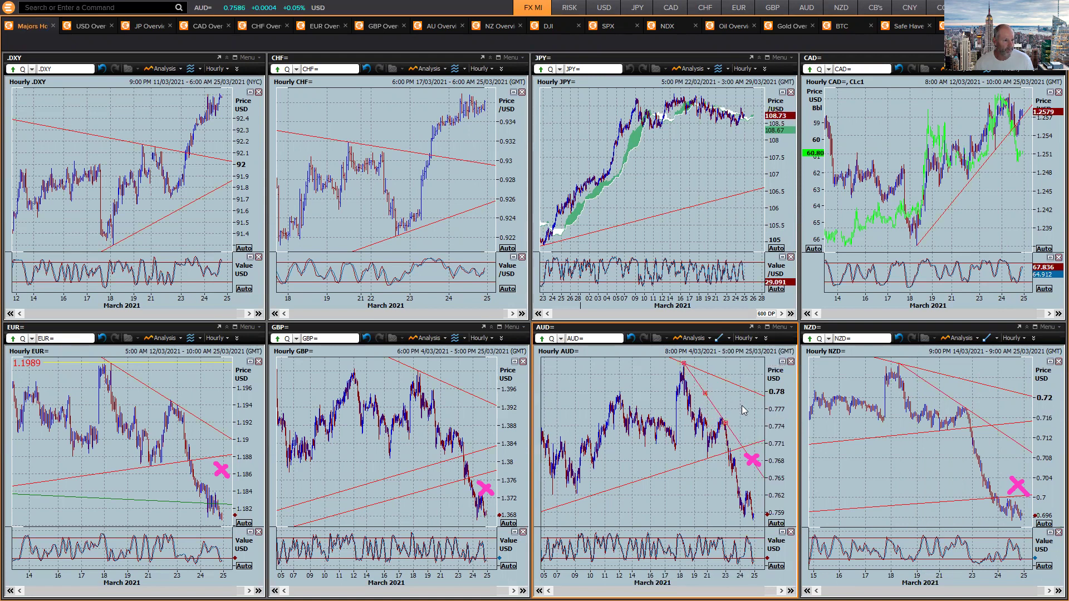
click(746, 410)
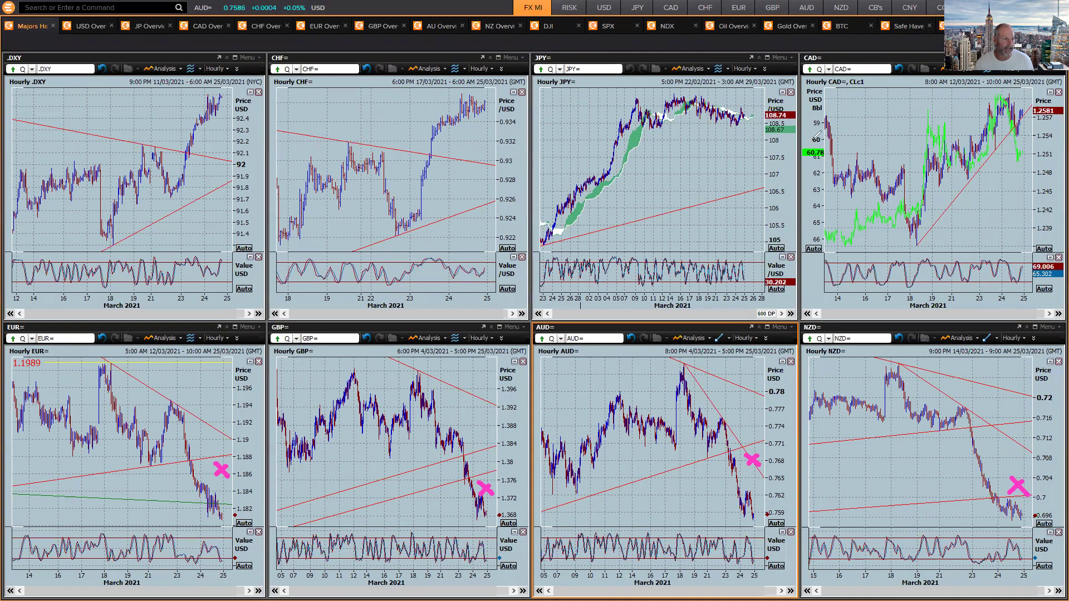
Circle the oil price and latest highs on the CAD chart with the pen, and add horizontal arrows to the CAD and JPY charts.
mouse_move(822, 141)
mouse_down()
mouse_move(828, 162)
mouse_move(838, 145)
mouse_up()
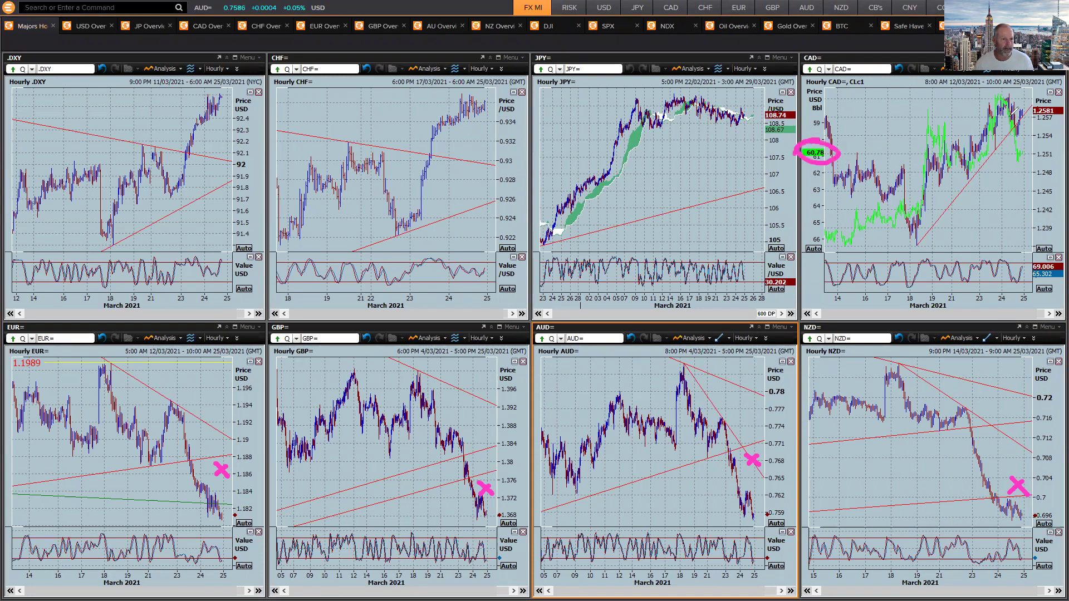
mouse_move(1013, 98)
mouse_down()
mouse_move(970, 115)
mouse_move(1031, 96)
mouse_up()
mouse_move(894, 118)
mouse_down()
mouse_move(959, 114)
mouse_move(951, 132)
mouse_up()
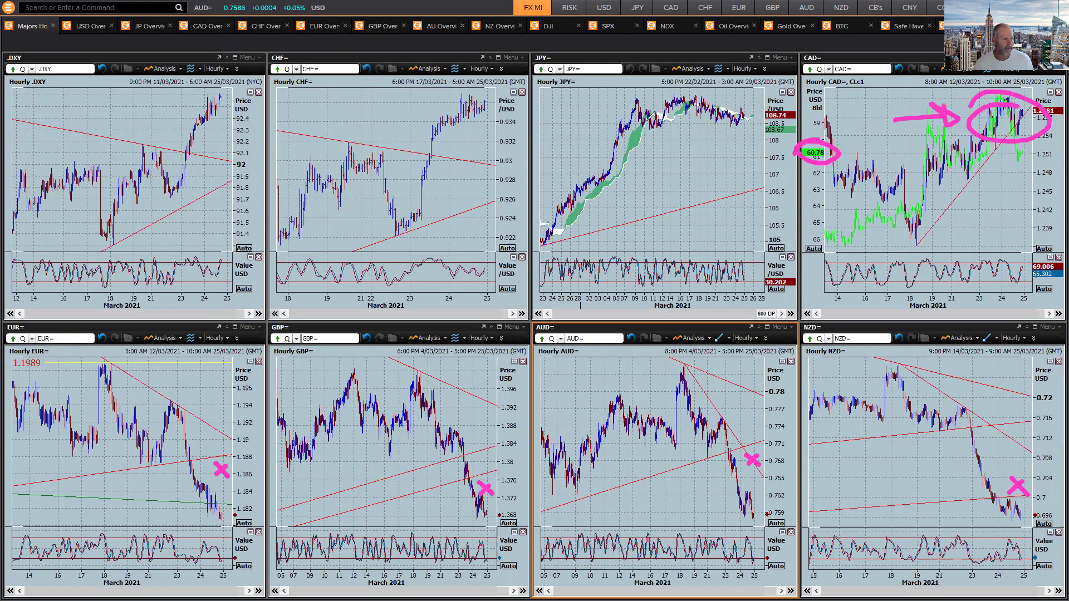
mouse_move(665, 115)
mouse_down()
mouse_move(726, 116)
mouse_move(706, 123)
mouse_up()
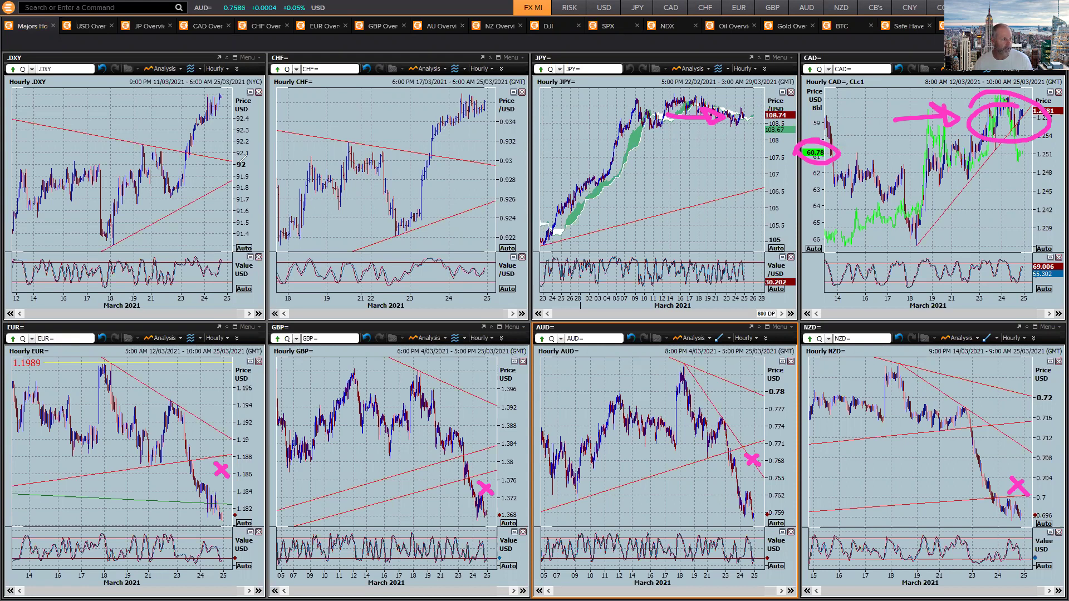
Mark rising arrows on the .DXY and CHF charts, circle the .DXY, CHF and EUR symbols, then erase all pen marks.
drag(138, 181, 188, 130)
mouse_move(172, 134)
mouse_down()
mouse_move(188, 129)
mouse_move(194, 155)
mouse_up()
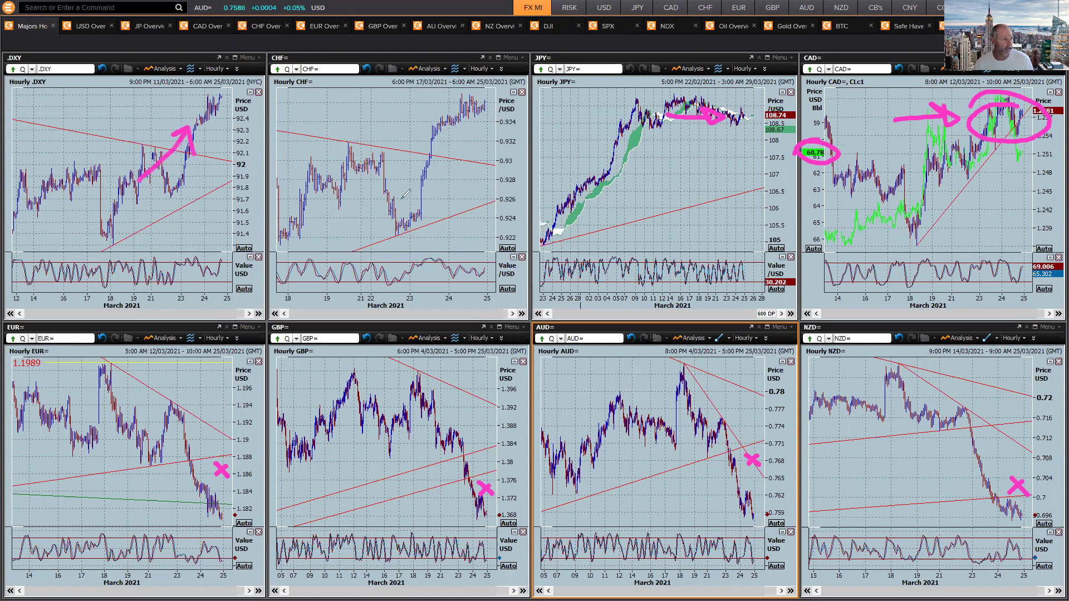
drag(402, 194, 447, 137)
drag(447, 136, 448, 156)
drag(309, 47, 333, 56)
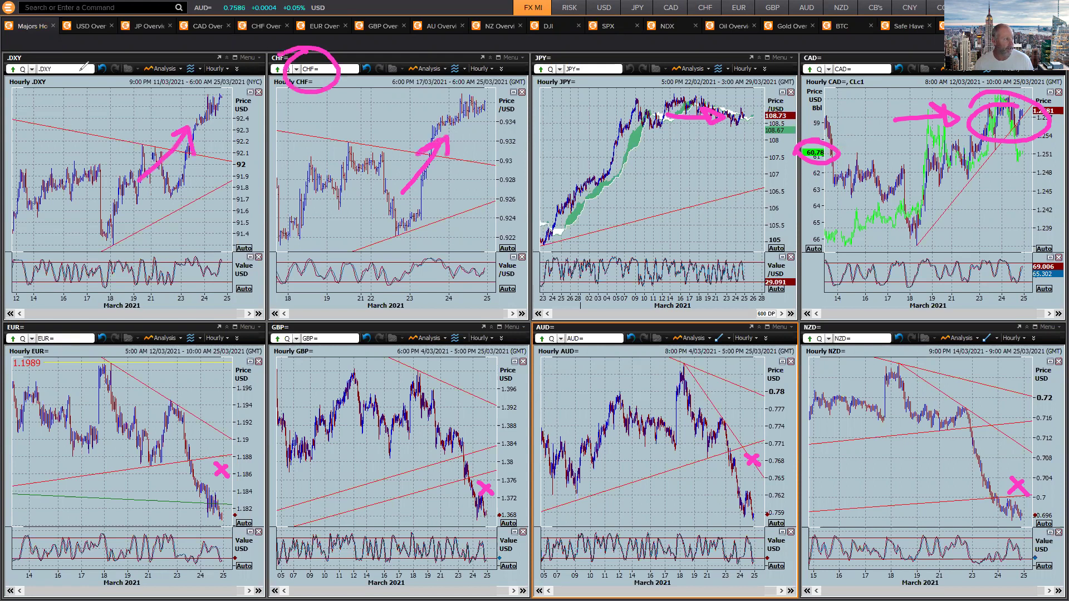
drag(25, 64, 56, 55)
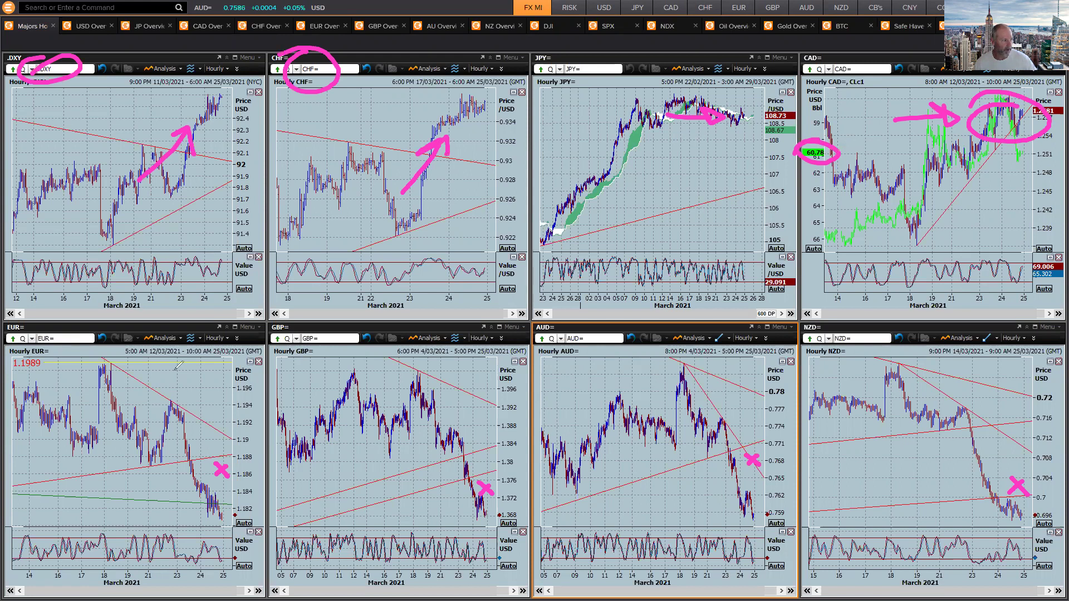
drag(33, 317, 8, 337)
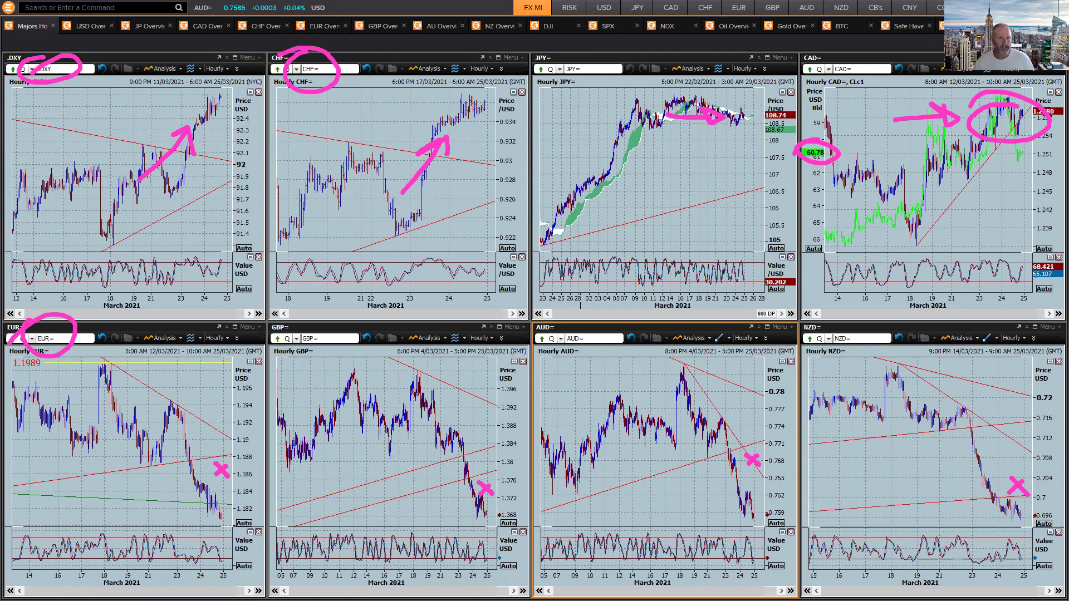
key(Escape)
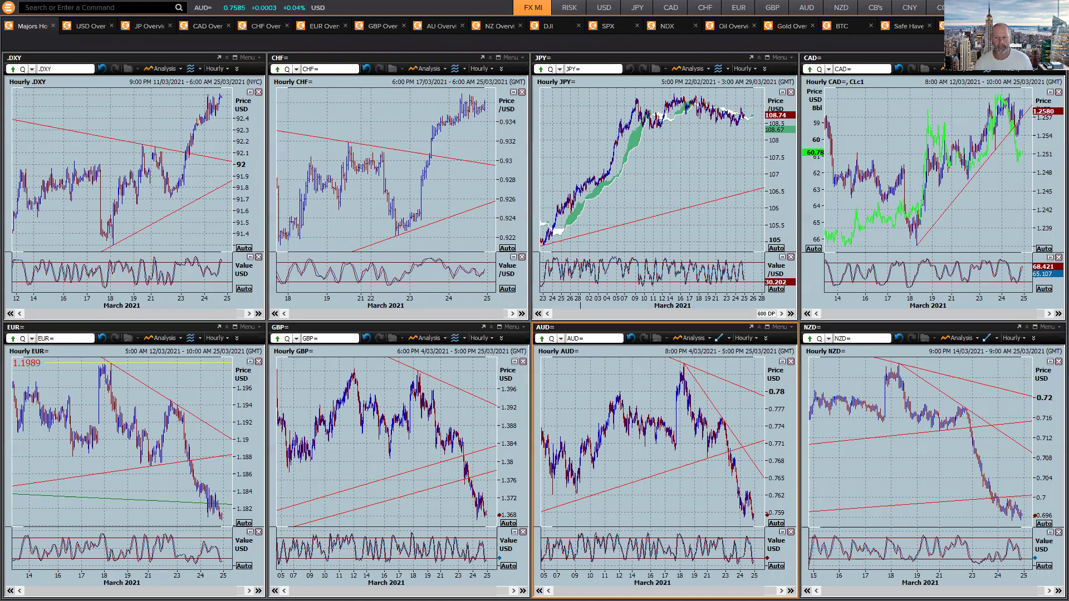
Circle the 10Y, 20Y and 30Y points on the 0#USBMK= yield curve, then erase the circles and return to the .DXY chart.
key(alt+Tab)
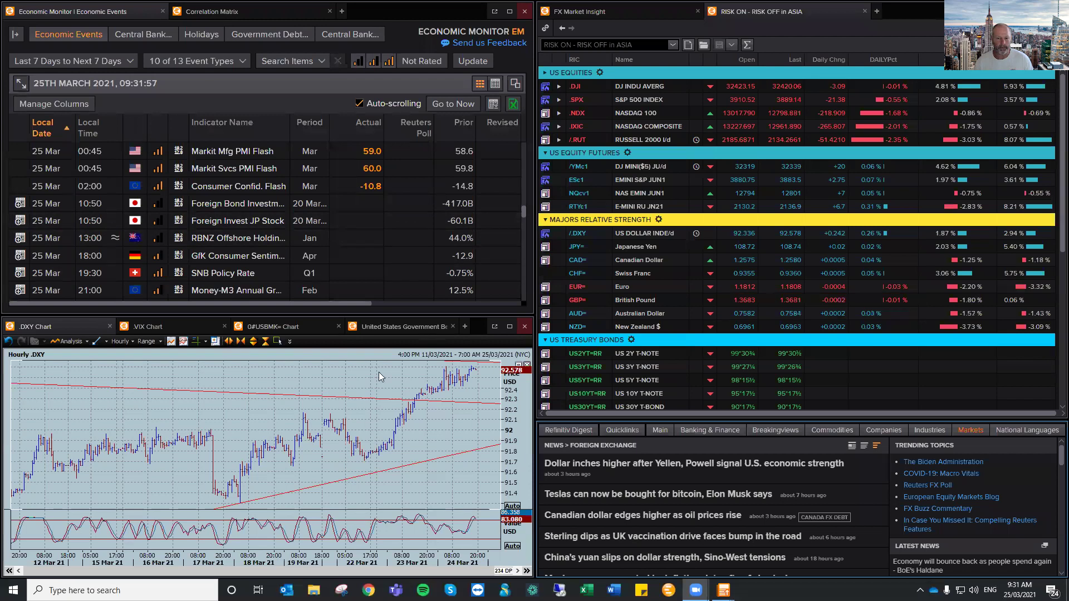
click(273, 328)
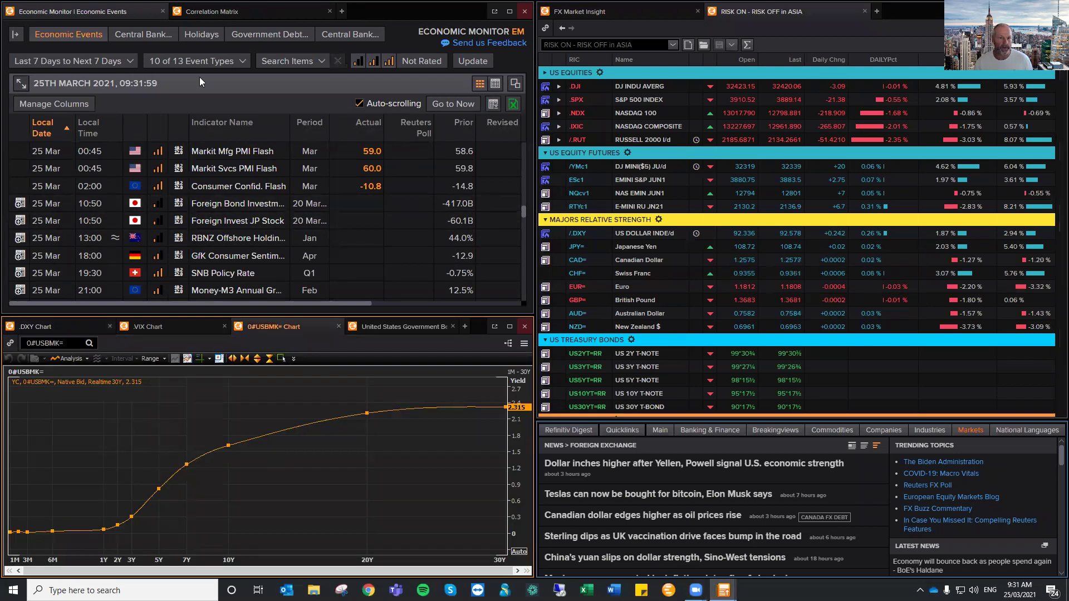
mouse_move(225, 436)
mouse_down()
mouse_move(213, 445)
mouse_move(245, 437)
mouse_up()
mouse_move(383, 400)
mouse_down()
mouse_move(356, 414)
mouse_move(385, 402)
mouse_up()
mouse_move(507, 397)
mouse_down()
mouse_move(495, 415)
mouse_move(518, 396)
mouse_up()
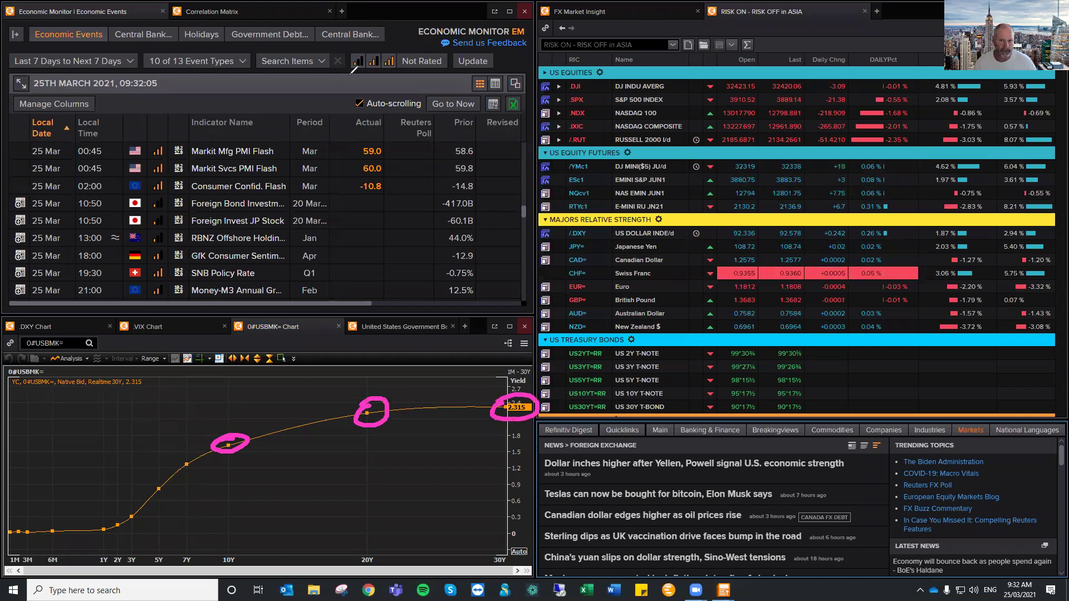
key(e)
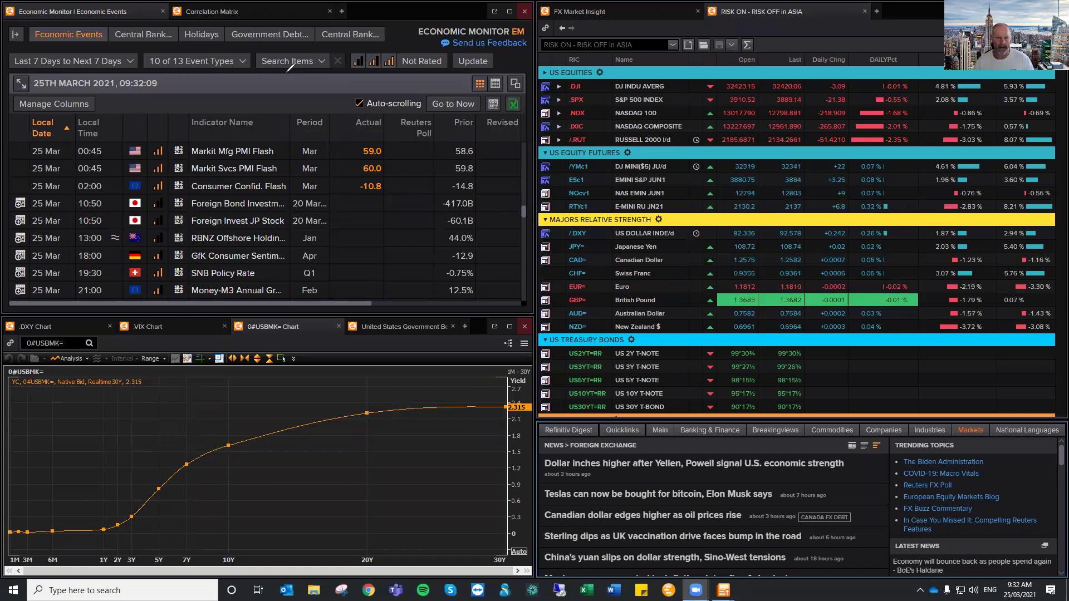
click(66, 324)
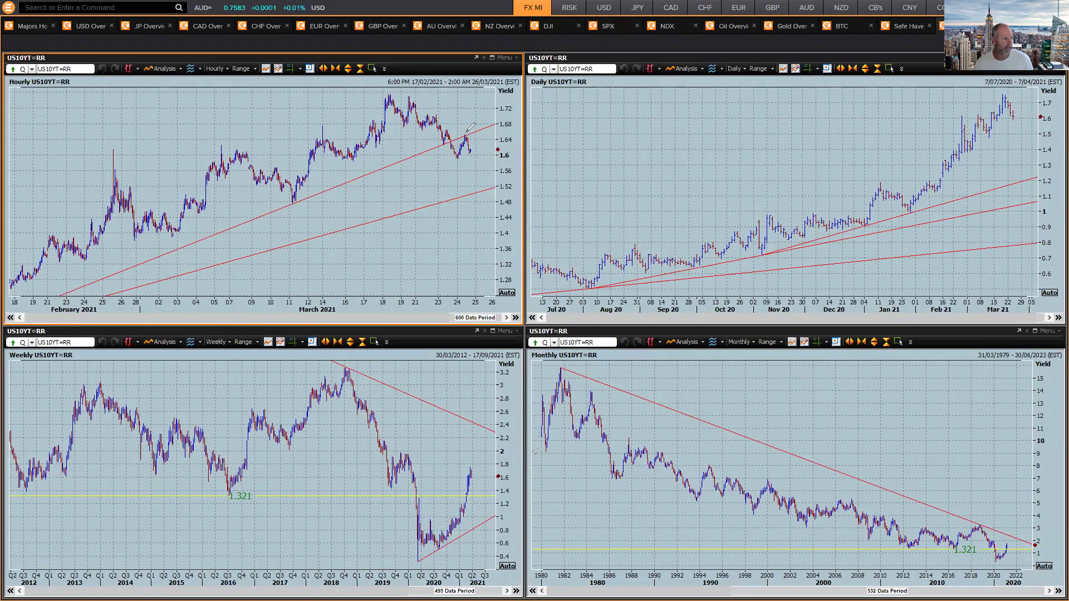
Mark the hourly US10YT=RR uptrend and the trendline break and retest with pen arrows, then erase them.
drag(160, 219, 332, 149)
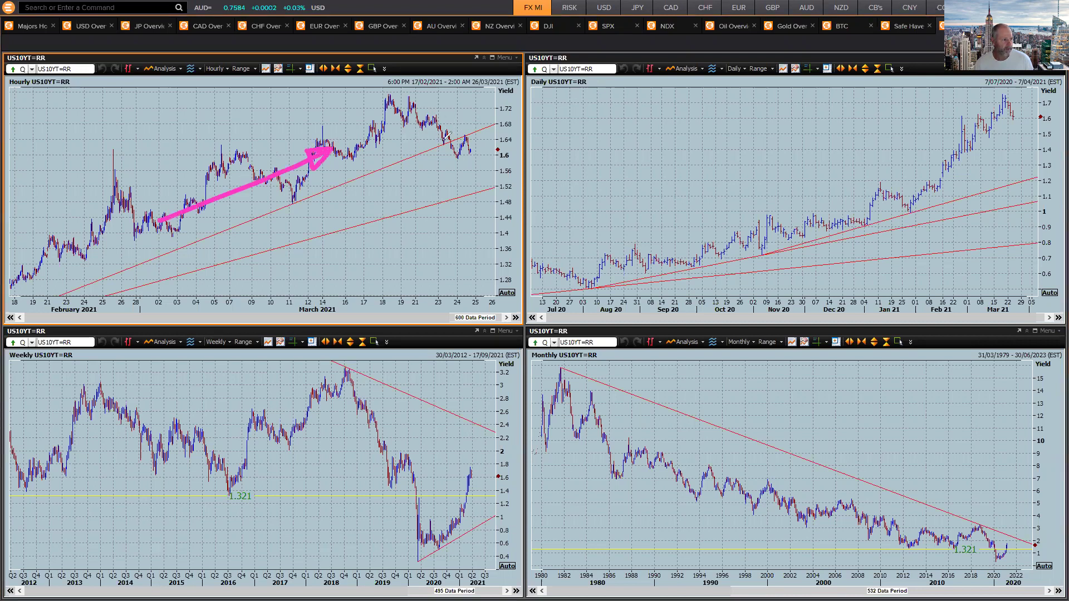
mouse_move(432, 176)
mouse_down()
mouse_move(472, 99)
mouse_move(464, 123)
mouse_up()
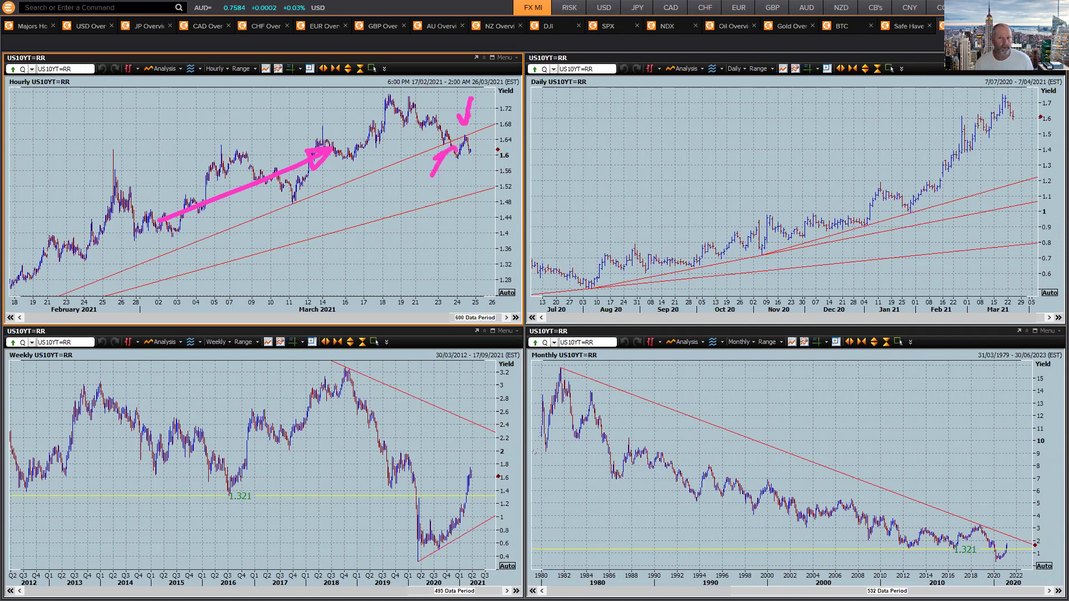
key(e)
Try a horizontal arrow at the latest hourly US10YT=RR yields, replace it with a circled cross beside them, then erase the marks.
mouse_move(397, 149)
mouse_down()
mouse_move(477, 145)
mouse_move(466, 151)
mouse_up()
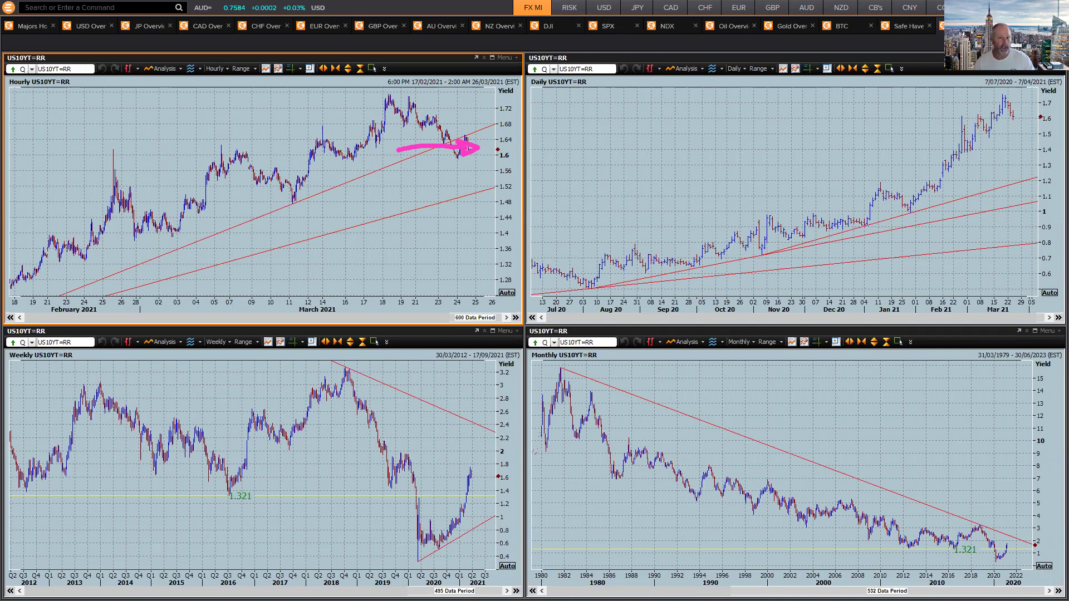
key(ctrl+z)
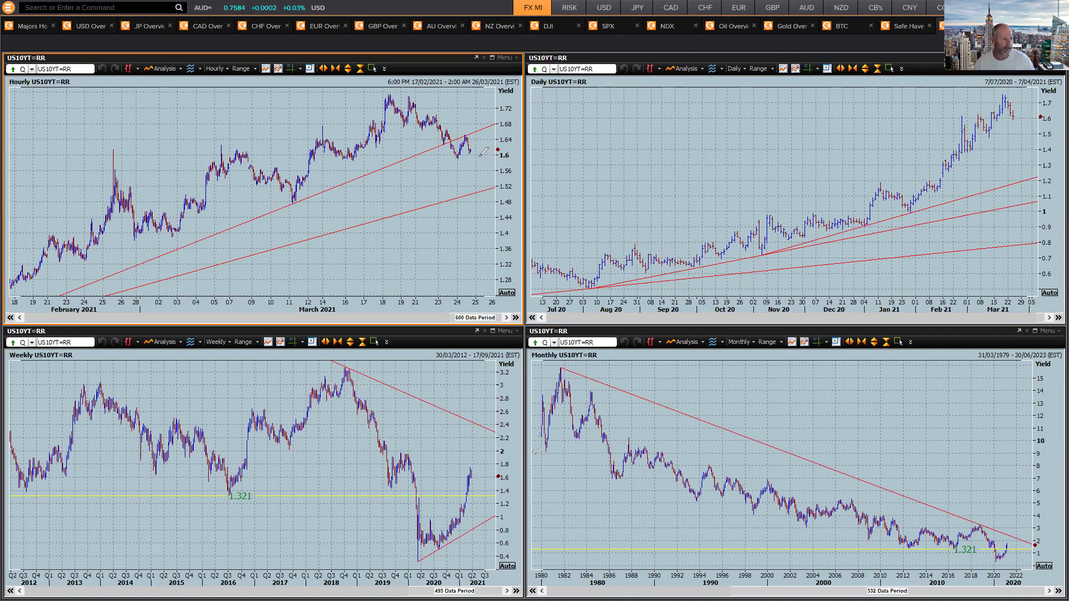
mouse_move(493, 150)
mouse_down()
mouse_move(482, 158)
mouse_move(510, 146)
mouse_move(457, 170)
mouse_up()
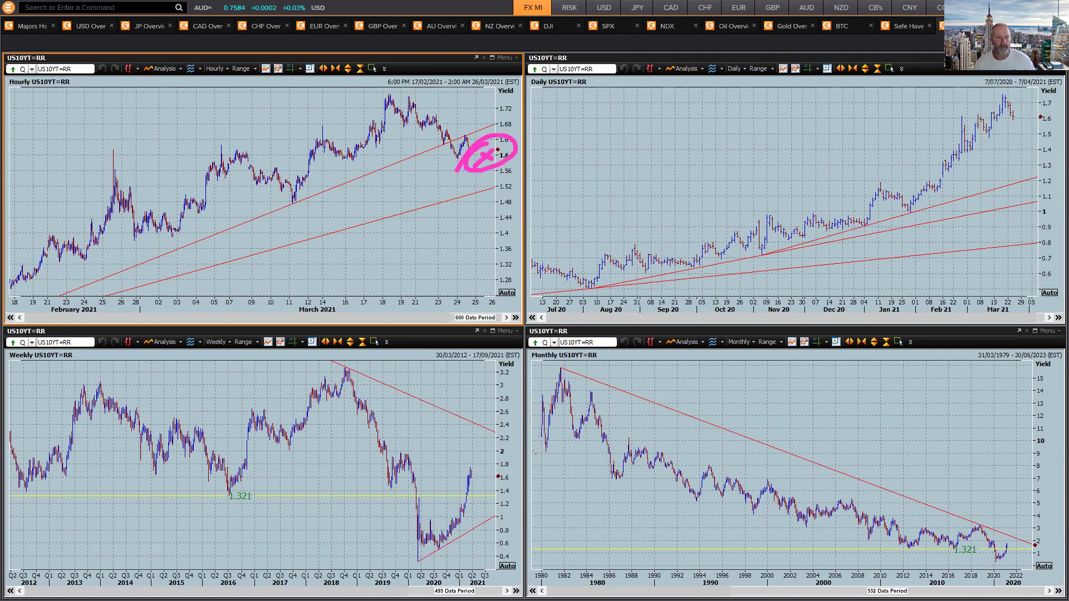
key(Escape)
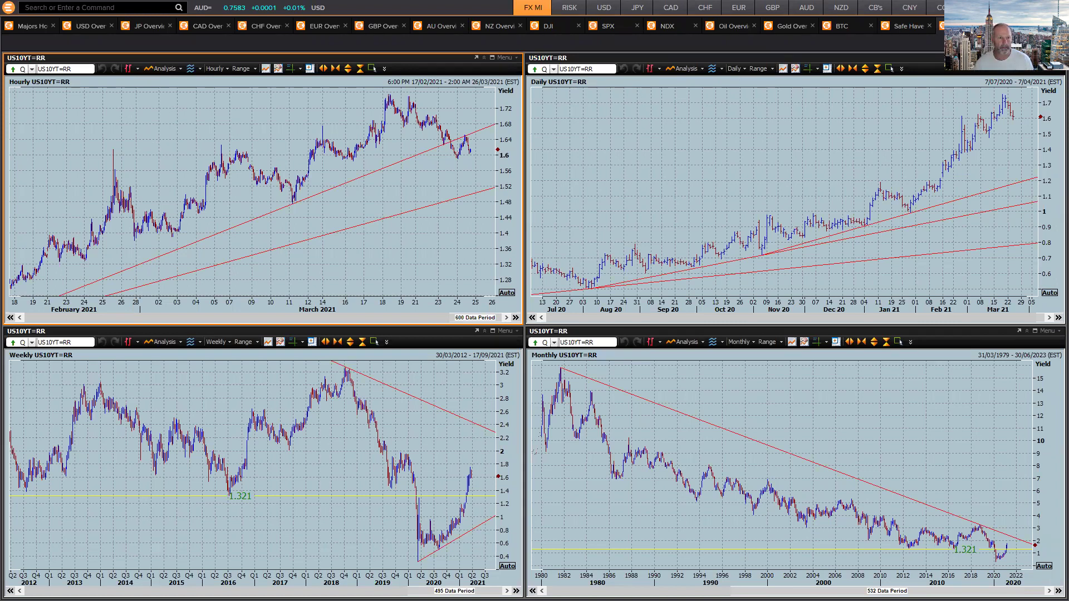
On the .DJI charts, circle the daily trendline below the latest prices, arrow the recent hourly range, then erase the marks.
click(855, 157)
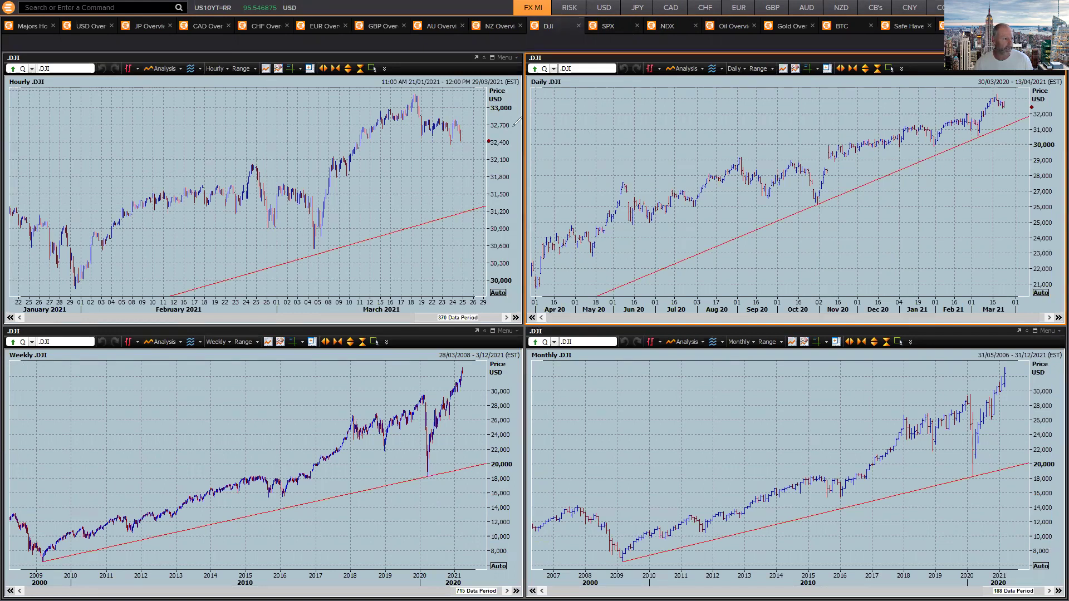
drag(995, 126, 998, 126)
mouse_move(374, 133)
mouse_down()
mouse_move(429, 131)
mouse_move(417, 139)
mouse_up()
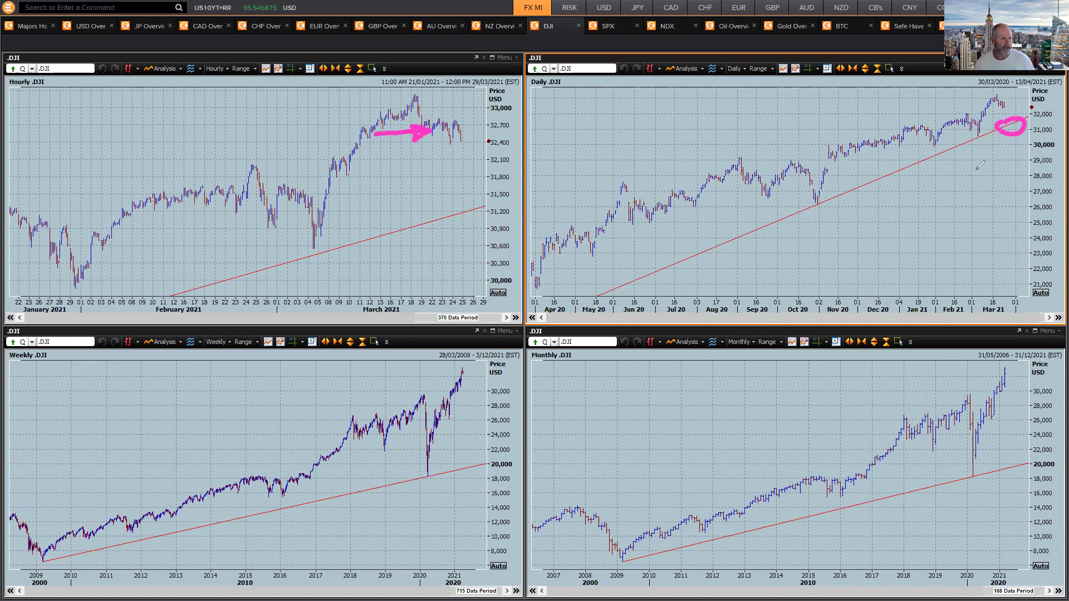
key(Escape)
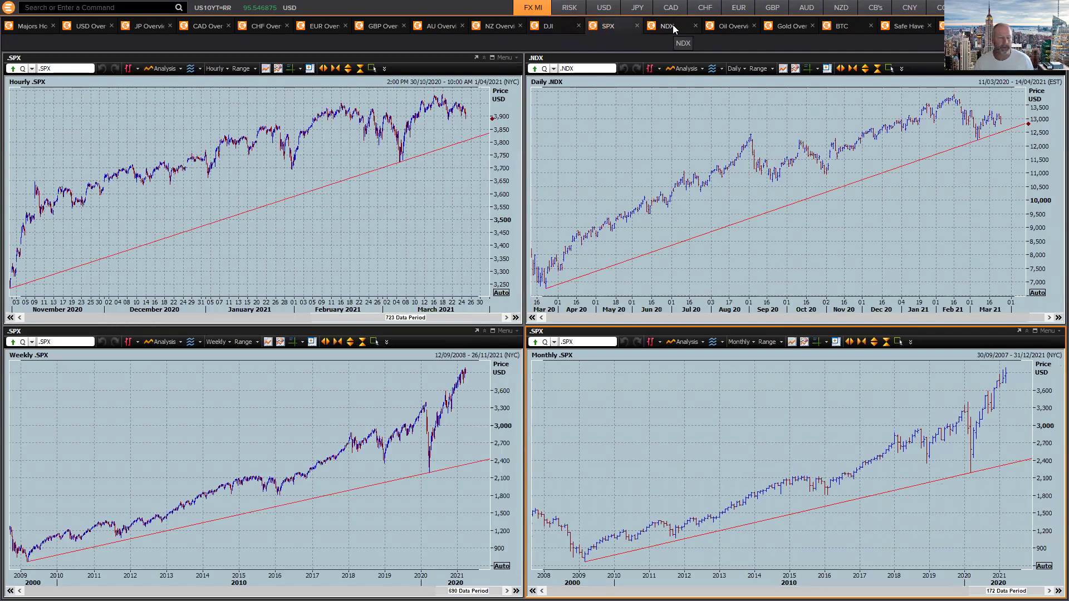
Show the .NDX charts, circle the hourly March range and the rising trendline beneath it, then erase the marks.
click(673, 26)
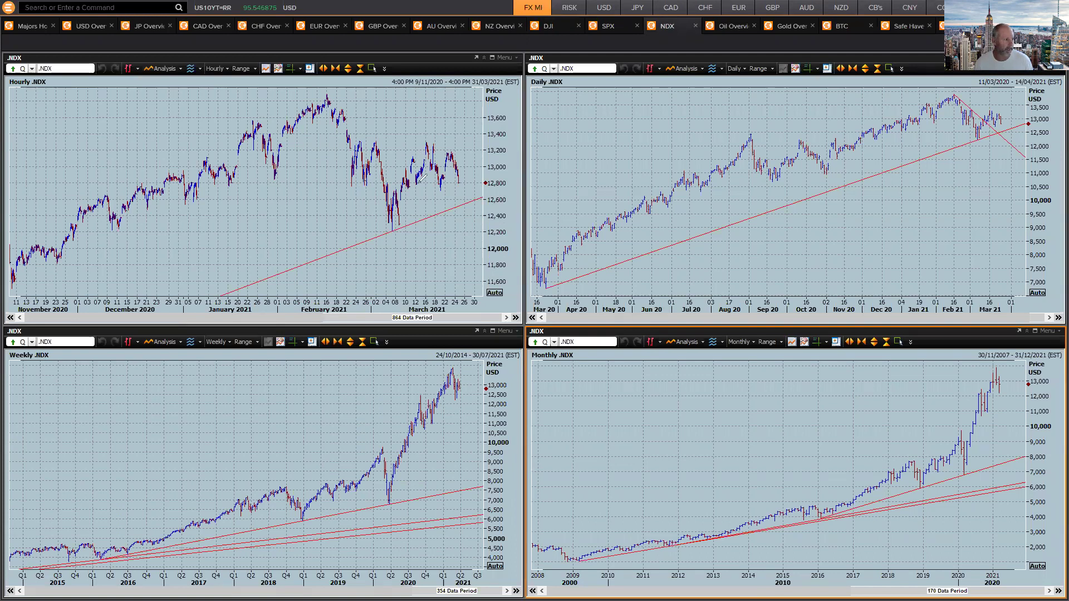
drag(396, 137, 345, 171)
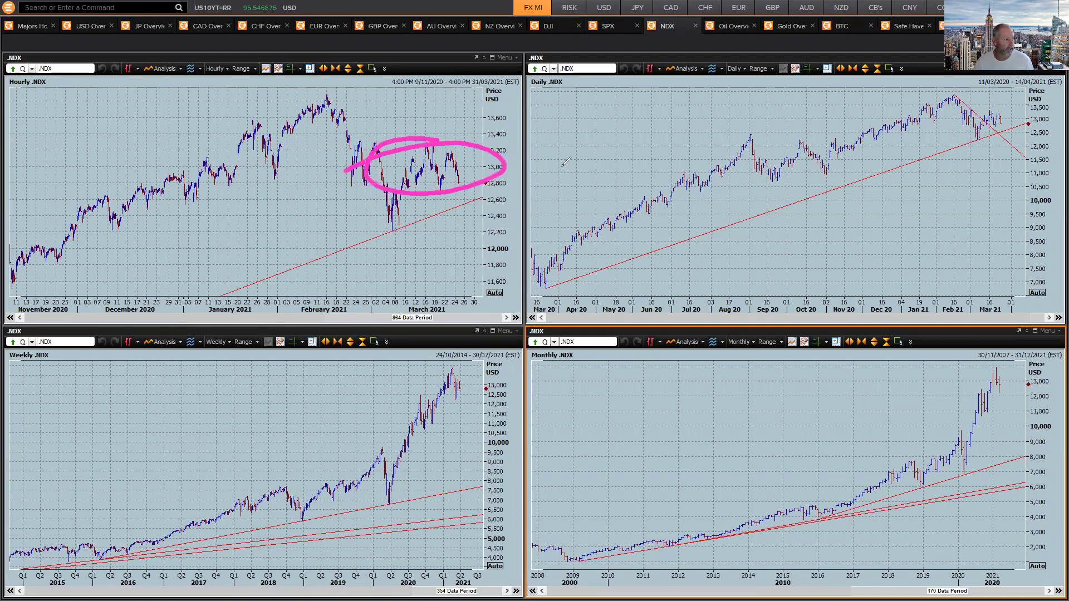
mouse_move(465, 201)
mouse_down()
mouse_move(445, 209)
mouse_move(472, 203)
mouse_up()
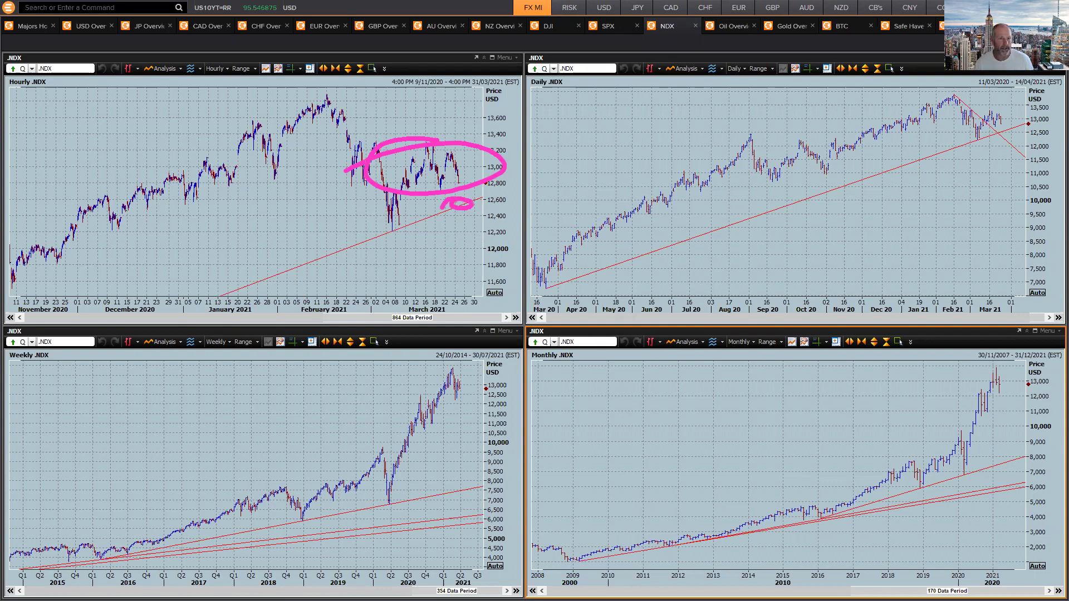
key(Escape)
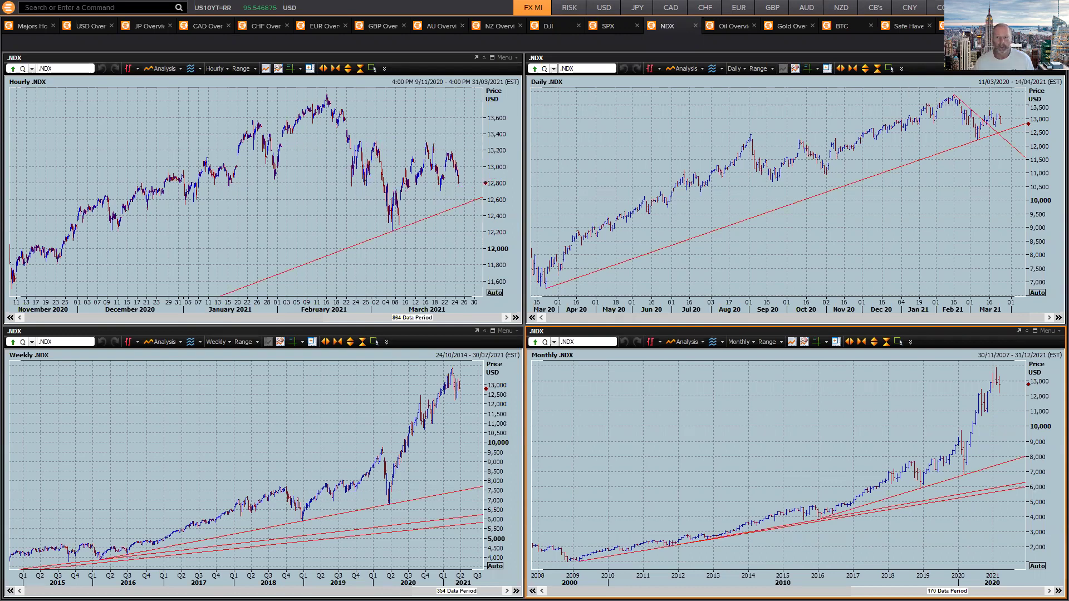
Mark the majors, safe havens, risk pairs and commodities groups in the FX Market Insight list, then erase the pen marks.
key(alt+Tab)
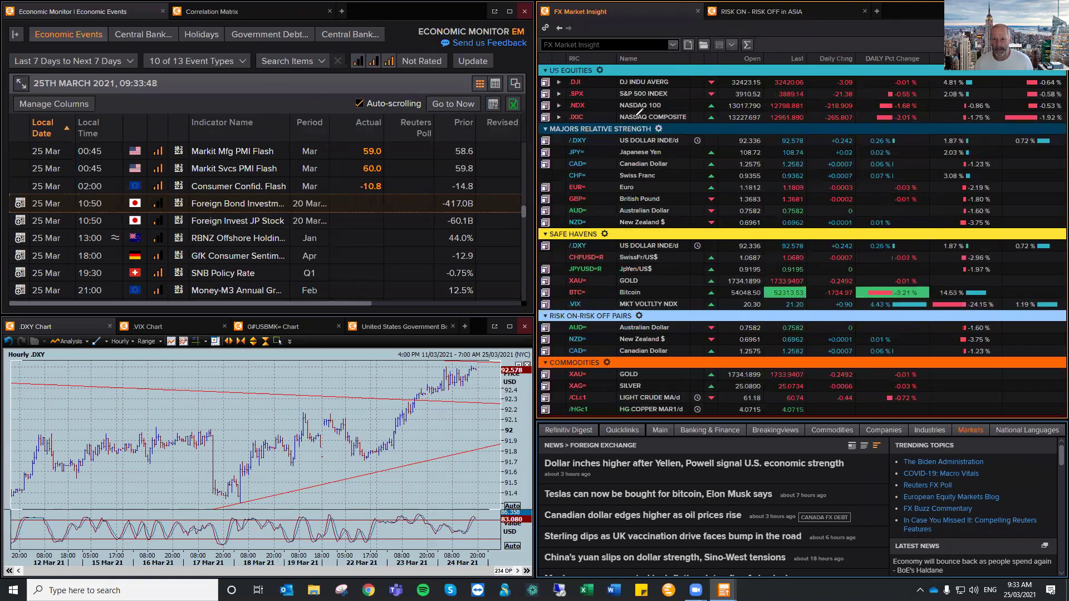
mouse_move(657, 114)
mouse_down()
mouse_move(551, 125)
mouse_move(640, 142)
mouse_up()
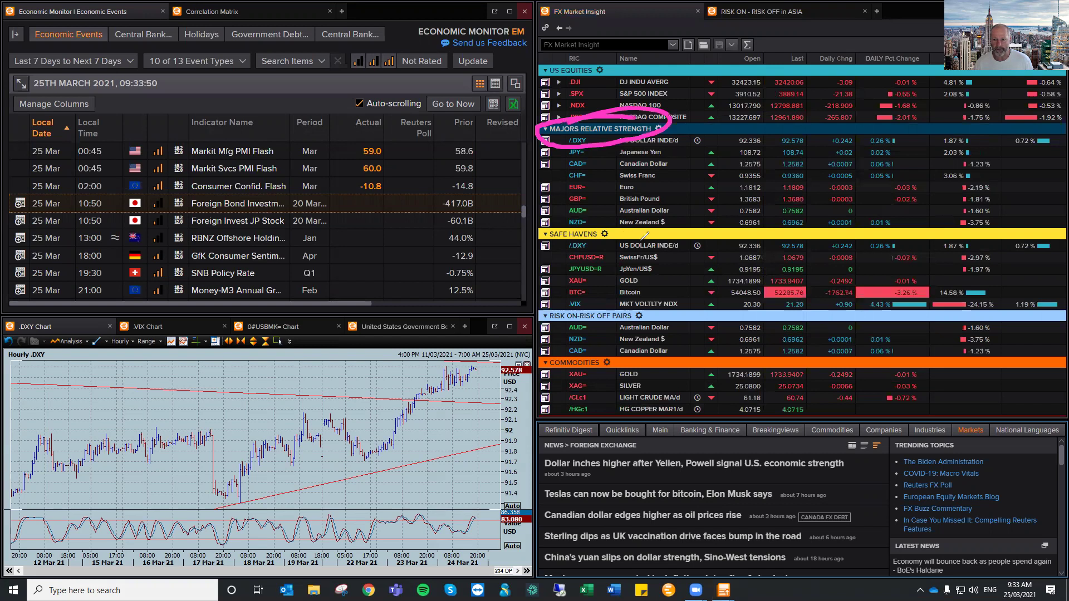
mouse_move(665, 219)
mouse_down()
mouse_move(675, 233)
mouse_move(668, 266)
mouse_move(705, 312)
mouse_move(669, 349)
mouse_move(682, 344)
mouse_up()
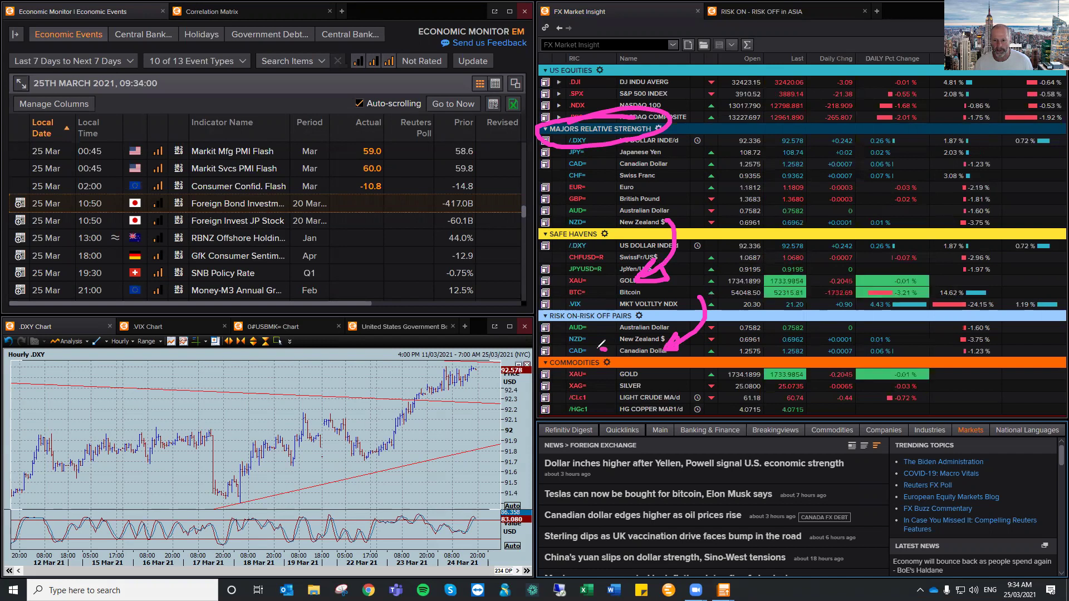
mouse_move(601, 346)
mouse_down()
mouse_move(607, 376)
mouse_move(591, 348)
mouse_up()
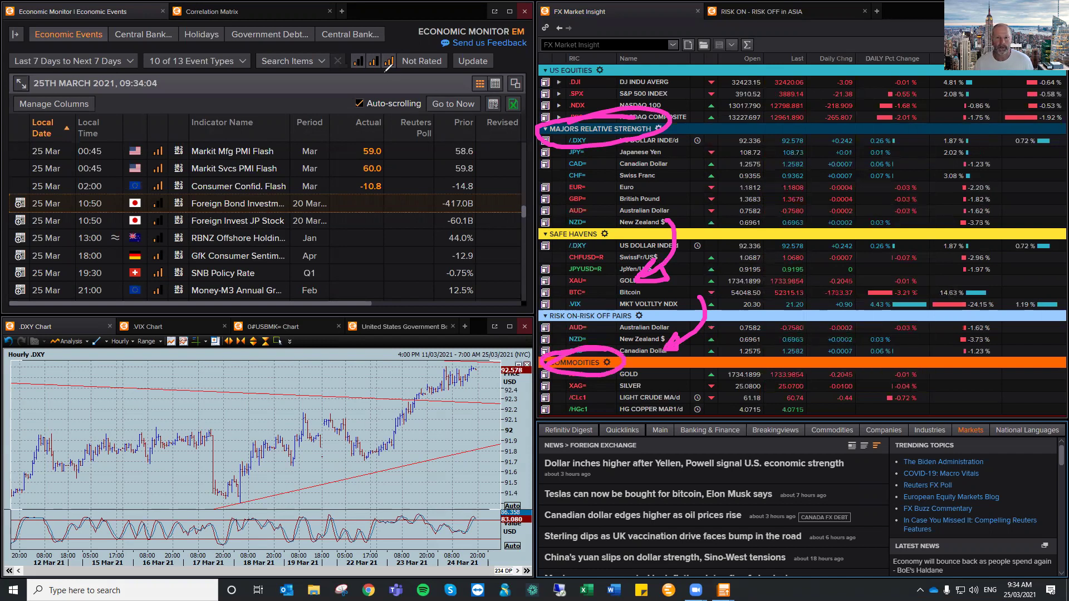
key(e)
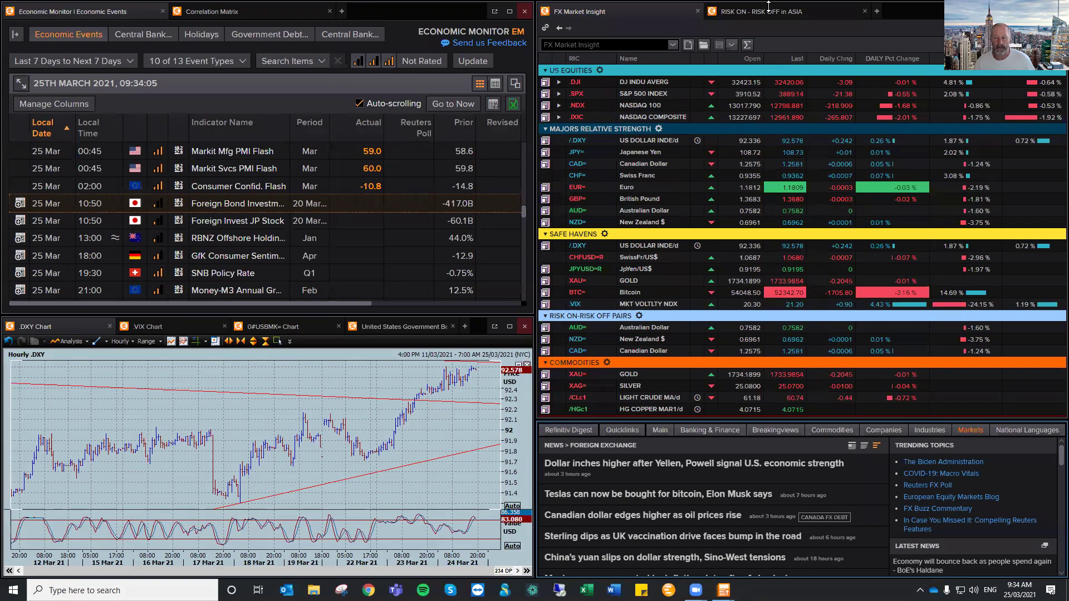
In RISK ON - RISK OFF in ASIA, mark the US equities' daily percentages and Treasury bonds, plus the .DXY chart's rise and latest high.
click(763, 11)
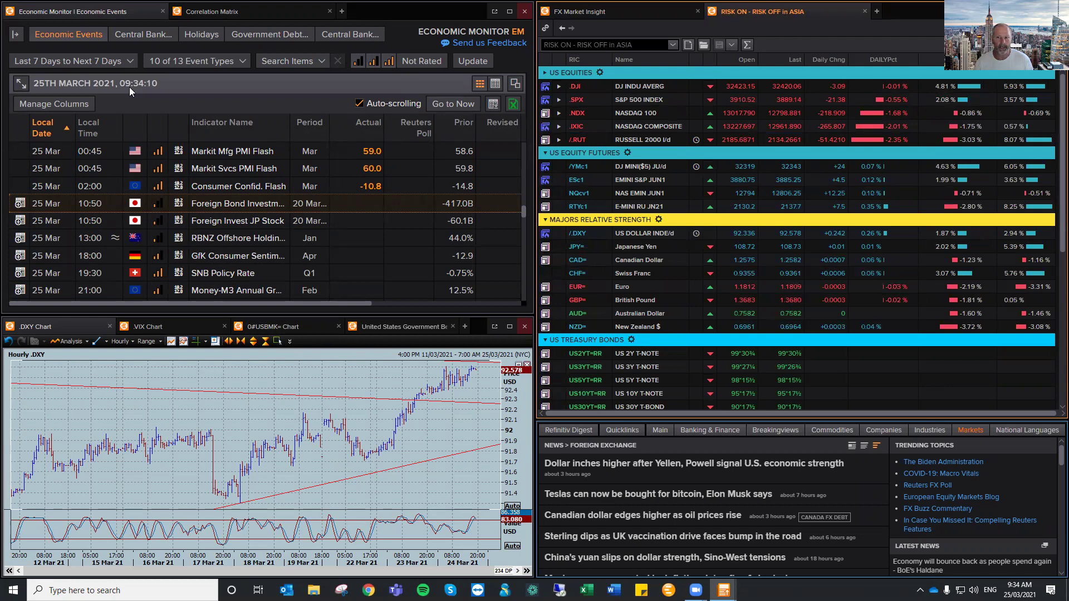
mouse_move(691, 117)
mouse_down()
mouse_move(762, 115)
mouse_move(947, 78)
mouse_move(899, 66)
mouse_up()
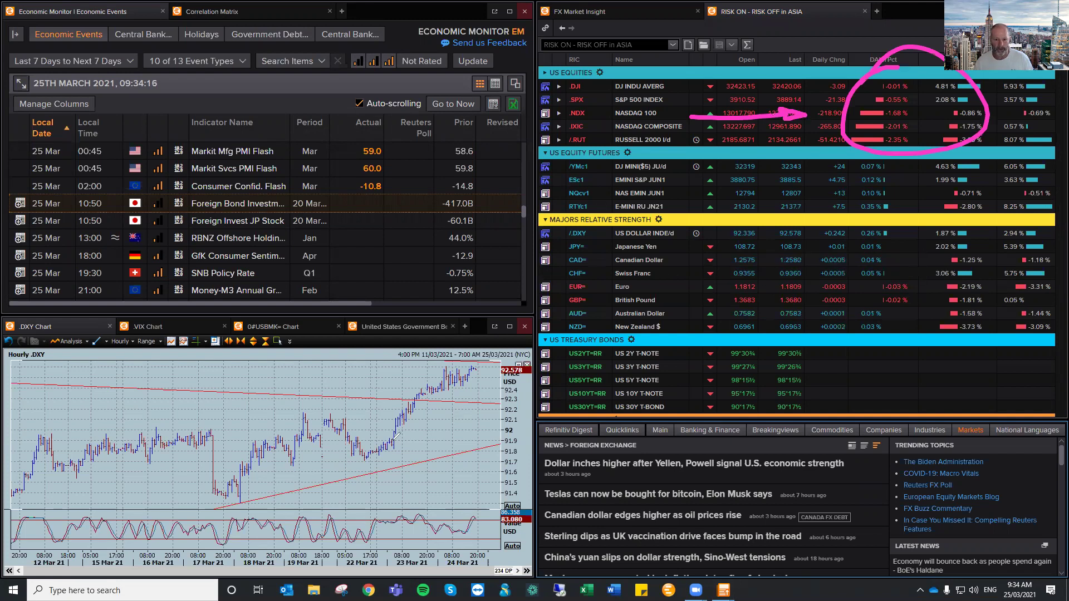
mouse_move(372, 440)
mouse_down()
mouse_move(432, 391)
mouse_move(432, 412)
mouse_up()
drag(468, 358, 470, 380)
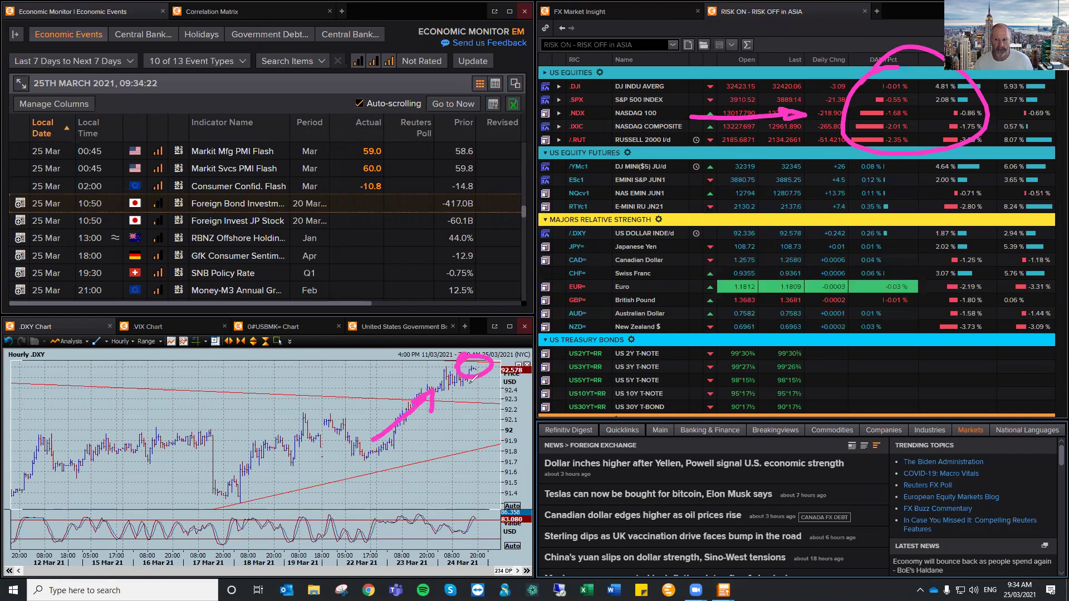
mouse_move(913, 324)
mouse_down()
mouse_move(838, 383)
mouse_move(864, 369)
mouse_up()
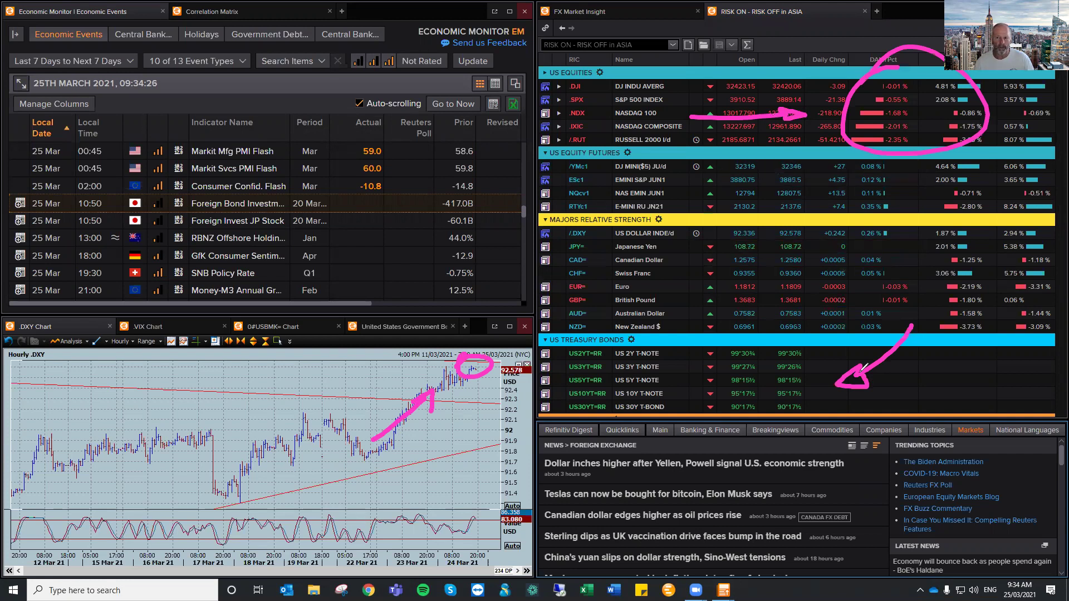